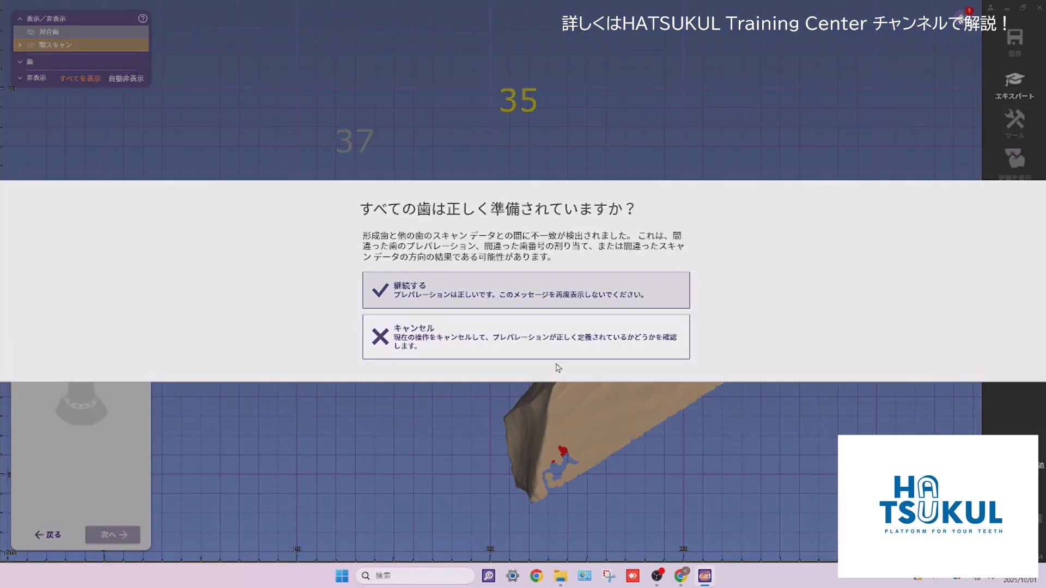
# Continue past the preparation mismatch check and accept the insertion direction for the 37-35 bridge
pyautogui.click(557, 305)
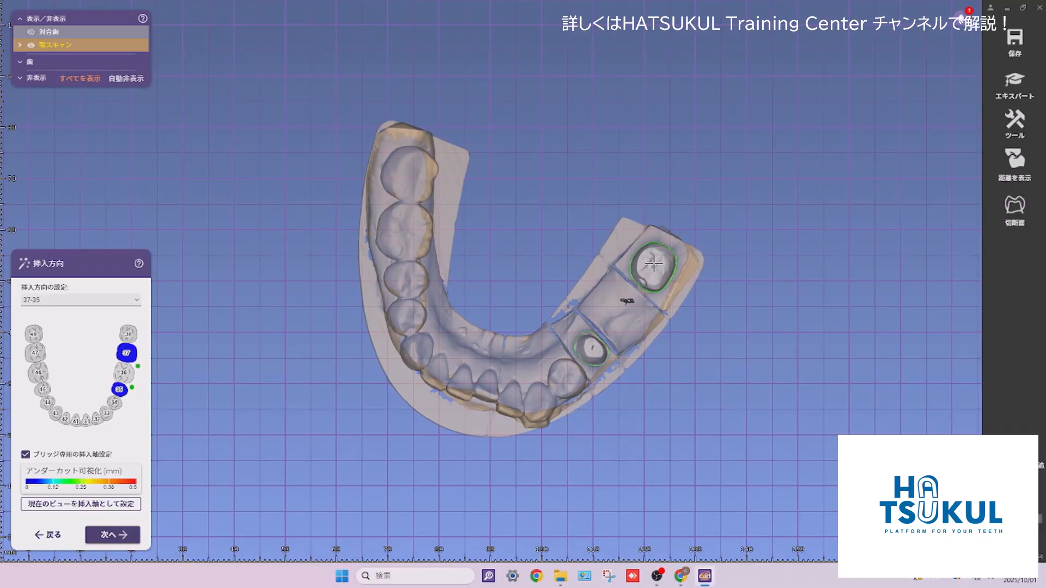
pyautogui.click(114, 535)
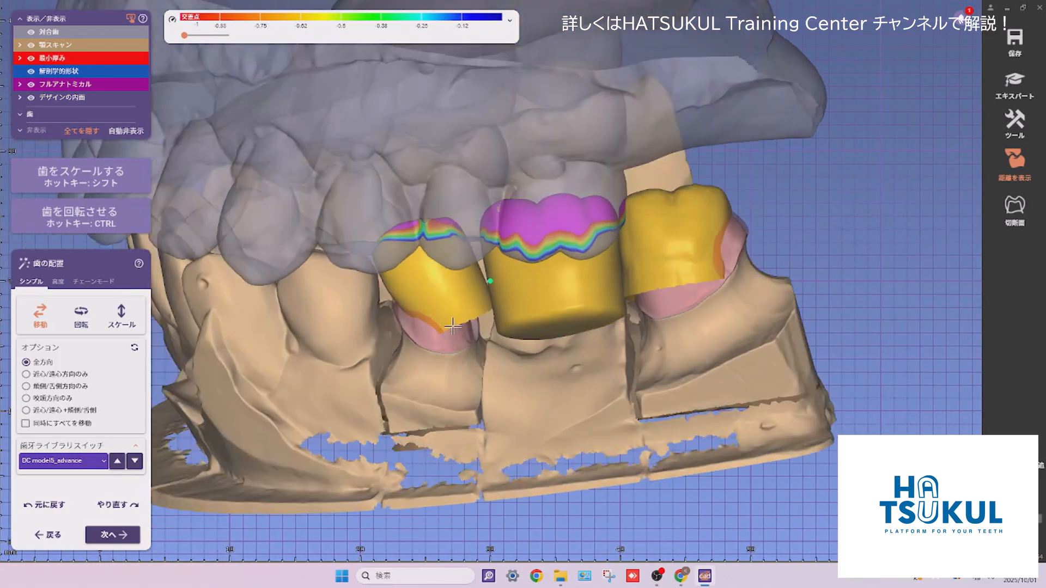
# Reposition and enlarge the tooth 35 crown so it stands upright over its preparation
pyautogui.moveTo(453, 327); pyautogui.dragTo(453, 324, button='right')
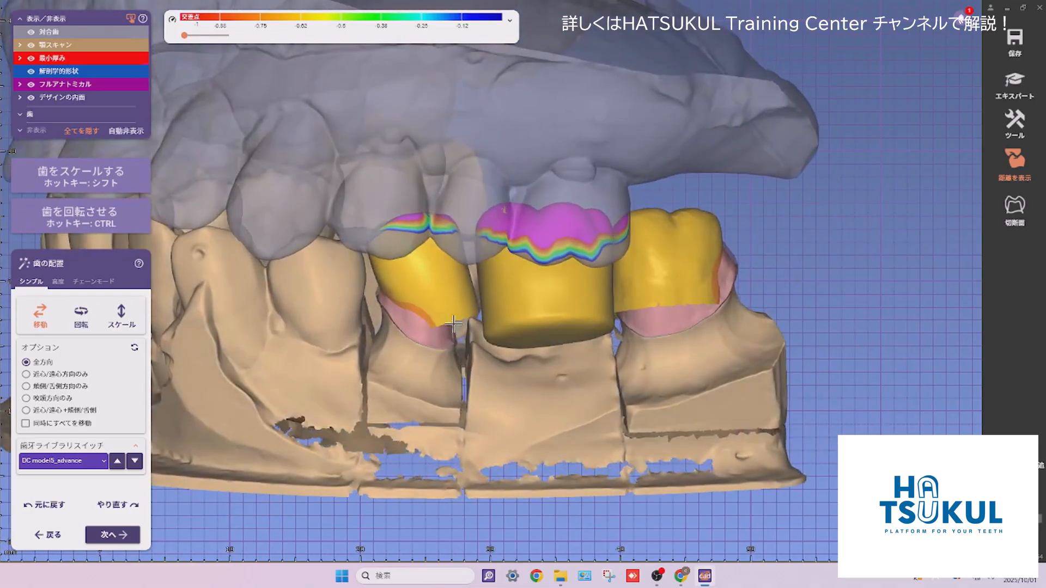
pyautogui.press('ctrl')
pyautogui.keyDown('shift'); pyautogui.moveTo(421, 273); pyautogui.dragTo(442, 320); pyautogui.keyUp('shift')
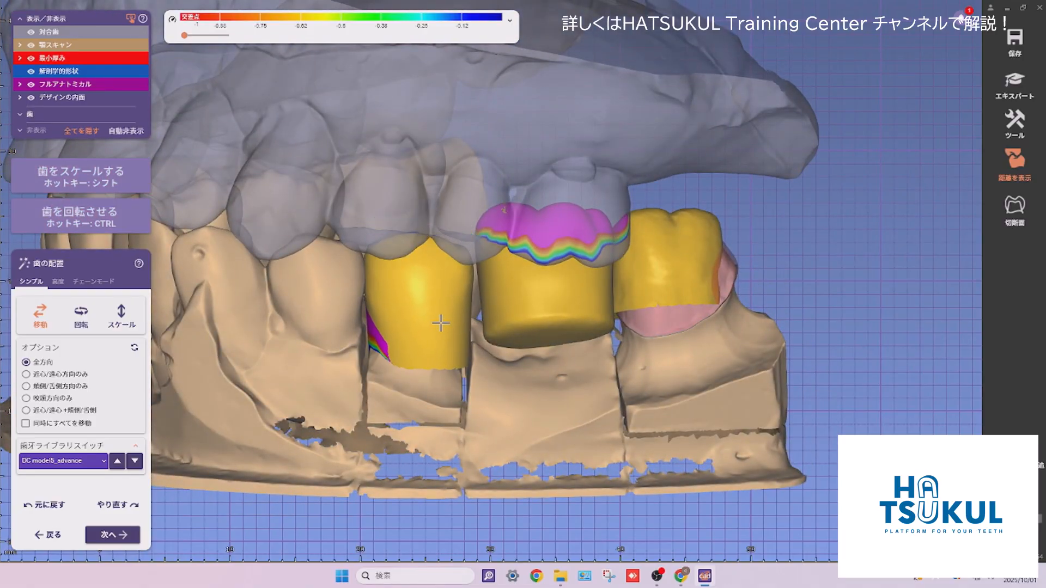
# Rotate the tooth 36 pontic and lower it out of the opposing teeth onto the ridge
pyautogui.press('ctrl')
pyautogui.keyDown('ctrl'); pyautogui.moveTo(556, 285); pyautogui.dragTo(559, 283); pyautogui.keyUp('ctrl')
pyautogui.keyDown('ctrl'); pyautogui.moveTo(539, 241); pyautogui.dragTo(546, 302); pyautogui.keyUp('ctrl')
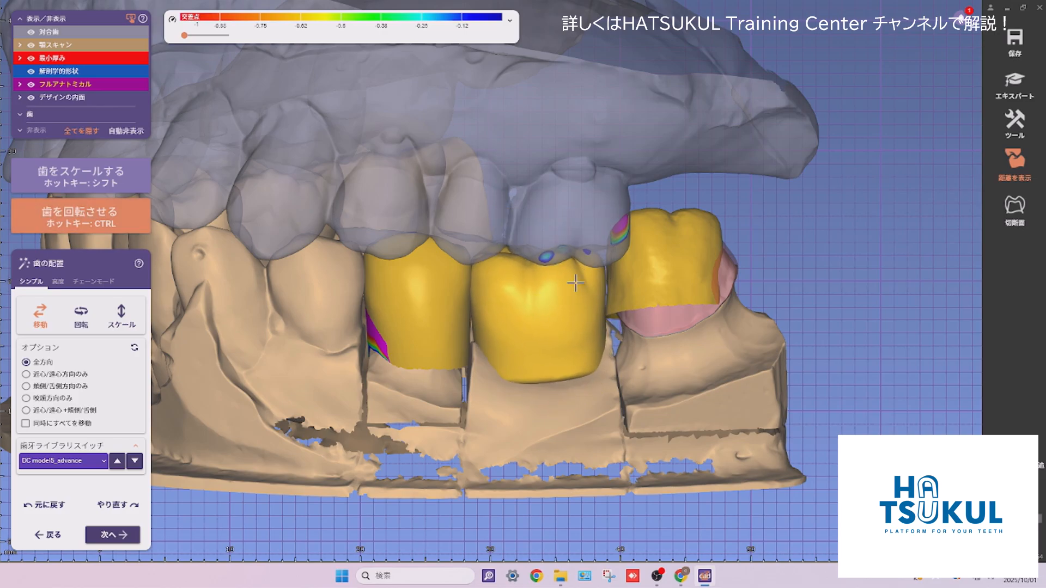
# Tilt and enlarge the tooth 37 crown so that it covers its preparation
pyautogui.press('ctrl')
pyautogui.keyDown('ctrl'); pyautogui.moveTo(655, 265); pyautogui.dragTo(698, 225); pyautogui.keyUp('ctrl')
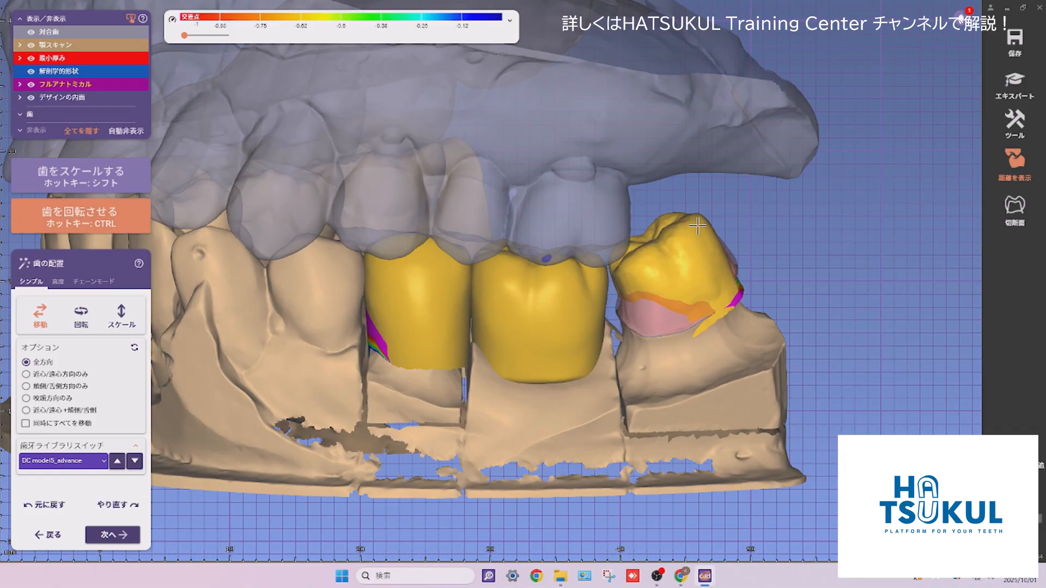
pyautogui.keyDown('ctrl'); pyautogui.moveTo(672, 261); pyautogui.dragTo(672, 243); pyautogui.keyUp('ctrl')
pyautogui.press('shift')
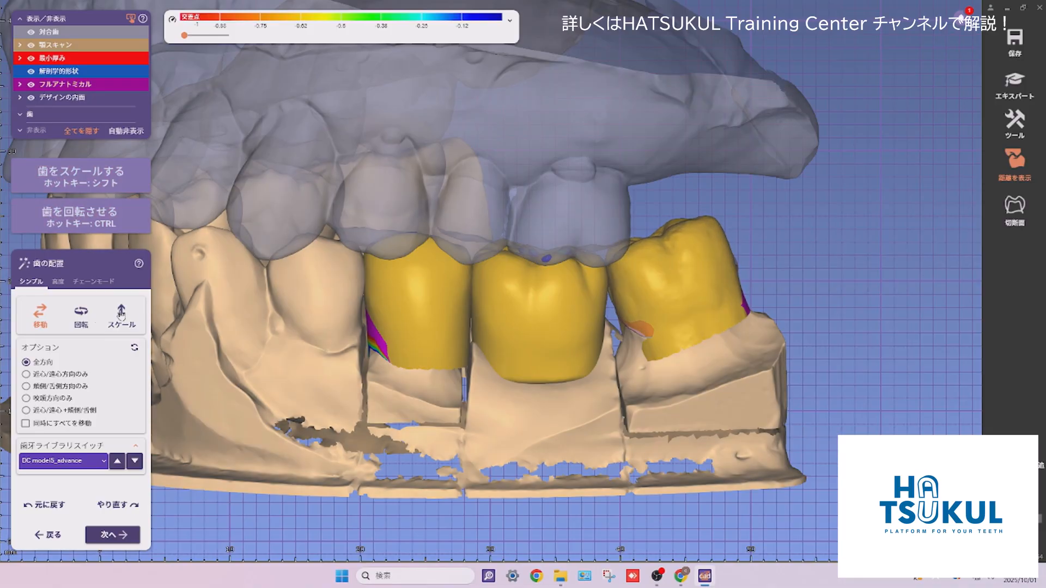
# Hide the opposing jaw scan to expose the occlusal contacts on the three bridge teeth
pyautogui.click(61, 283)
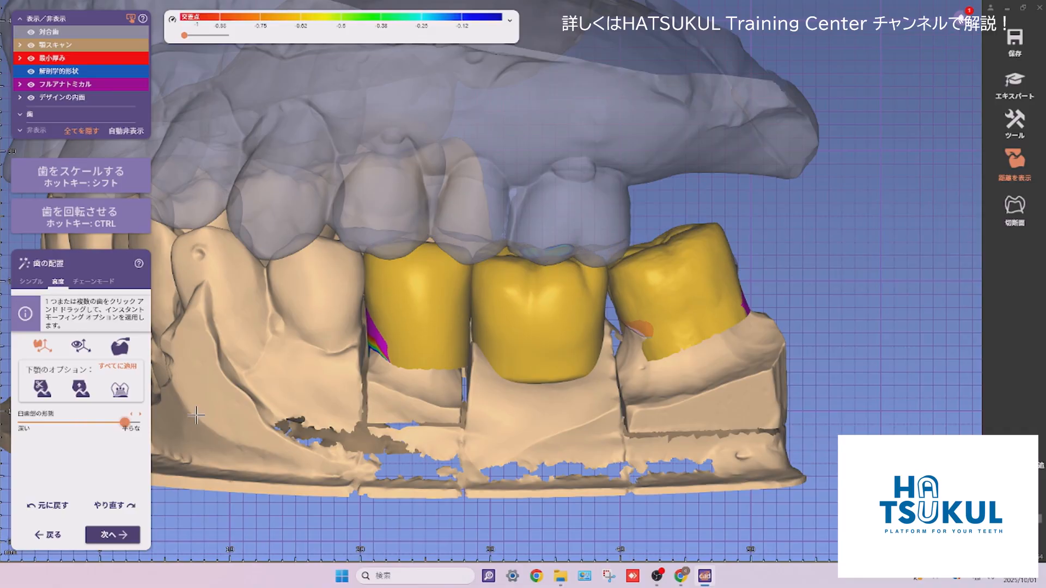
pyautogui.keyDown('ctrl'); pyautogui.middleClick(577, 138); pyautogui.keyUp('ctrl')
pyautogui.scroll(-3, 567, 169)
pyautogui.moveTo(455, 268); pyautogui.dragTo(596, 275, button='right')
pyautogui.keyDown('shift'); pyautogui.middleClick(596, 276); pyautogui.keyUp('shift')
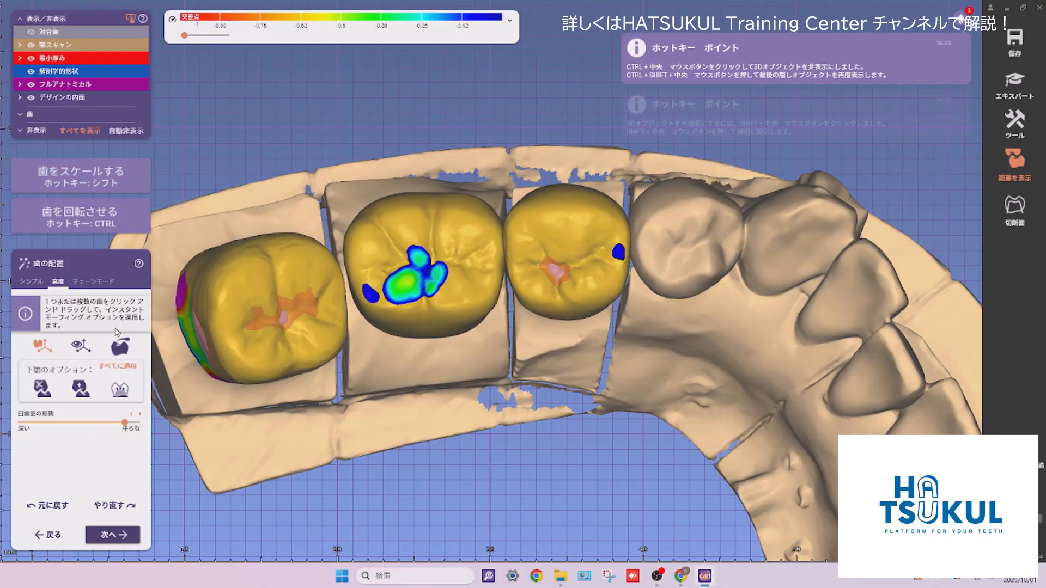
pyautogui.click(31, 281)
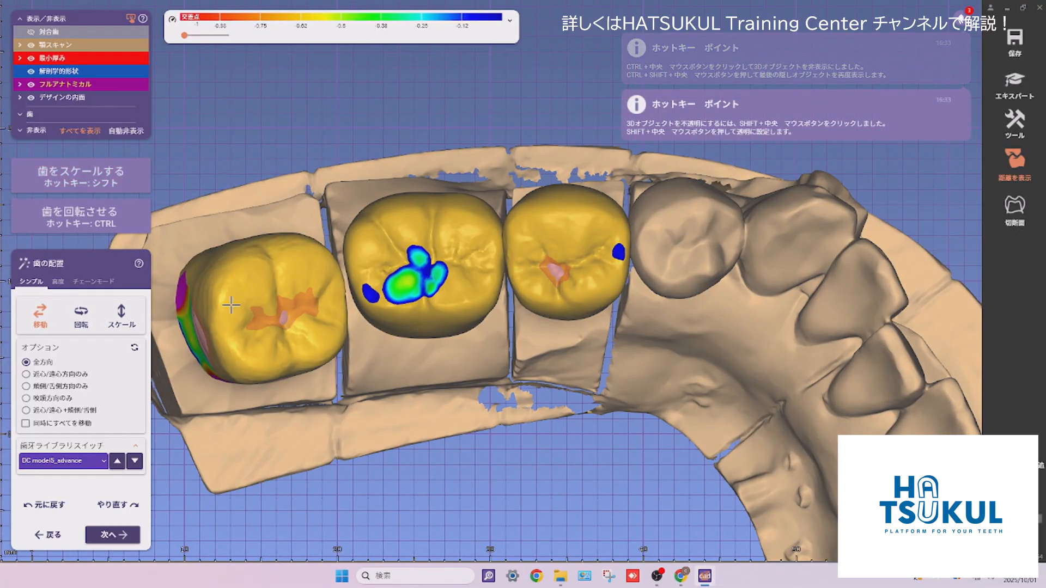
# Scale and reposition the tooth 35 crown to cover the thin area in its fossa and meet tooth 34
pyautogui.keyDown('shift'); pyautogui.middleClick(592, 280); pyautogui.keyUp('shift')
pyautogui.keyDown('shift'); pyautogui.middleClick(592, 281); pyautogui.keyUp('shift')
pyautogui.keyDown('shift'); pyautogui.moveTo(623, 289); pyautogui.dragTo(619, 288); pyautogui.keyUp('shift')
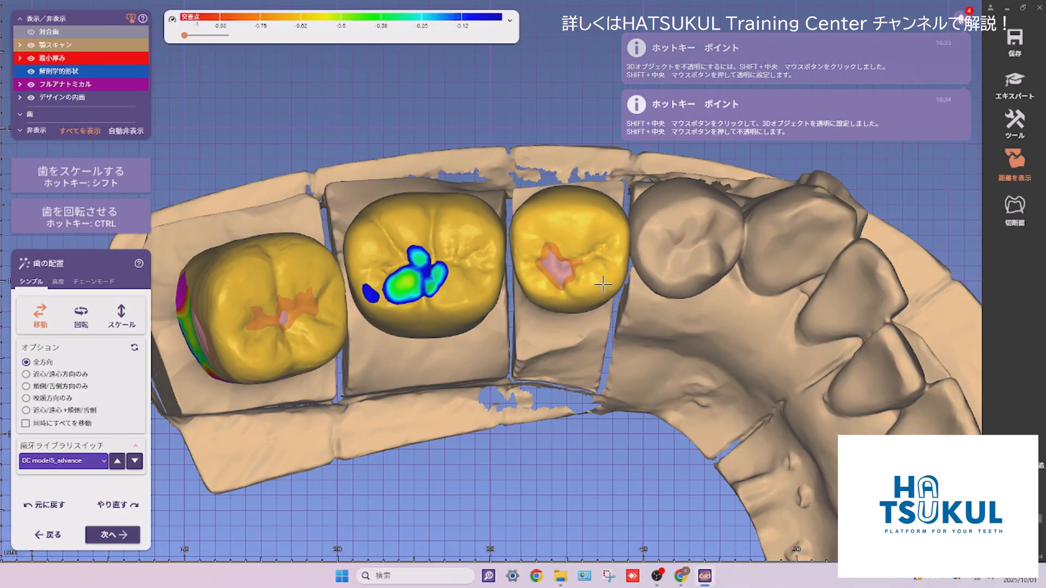
pyautogui.moveTo(573, 286); pyautogui.dragTo(572, 322, button='right')
pyautogui.moveTo(572, 321); pyautogui.dragTo(571, 314)
pyautogui.press('a')
pyautogui.moveTo(593, 318); pyautogui.dragTo(611, 299, button='right')
pyautogui.press('a')
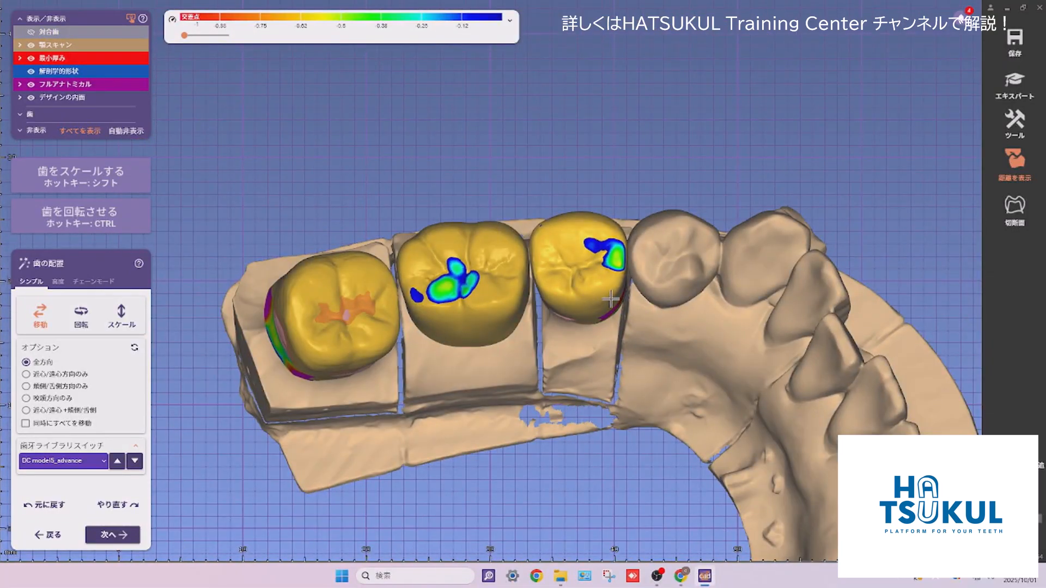
pyautogui.moveTo(617, 298); pyautogui.dragTo(616, 298, button='right')
pyautogui.middleClick(577, 284)
# Rotate and shift the tooth 36 pontic to line up its fissure with the adjacent crowns
pyautogui.moveTo(491, 282); pyautogui.dragTo(499, 307, button='right')
pyautogui.scroll(5, 492, 296)
pyautogui.keyDown('shift'); pyautogui.scroll(-5, 514, 255); pyautogui.keyUp('shift')
pyautogui.keyDown('shift'); pyautogui.scroll(5, 514, 255); pyautogui.keyUp('shift')
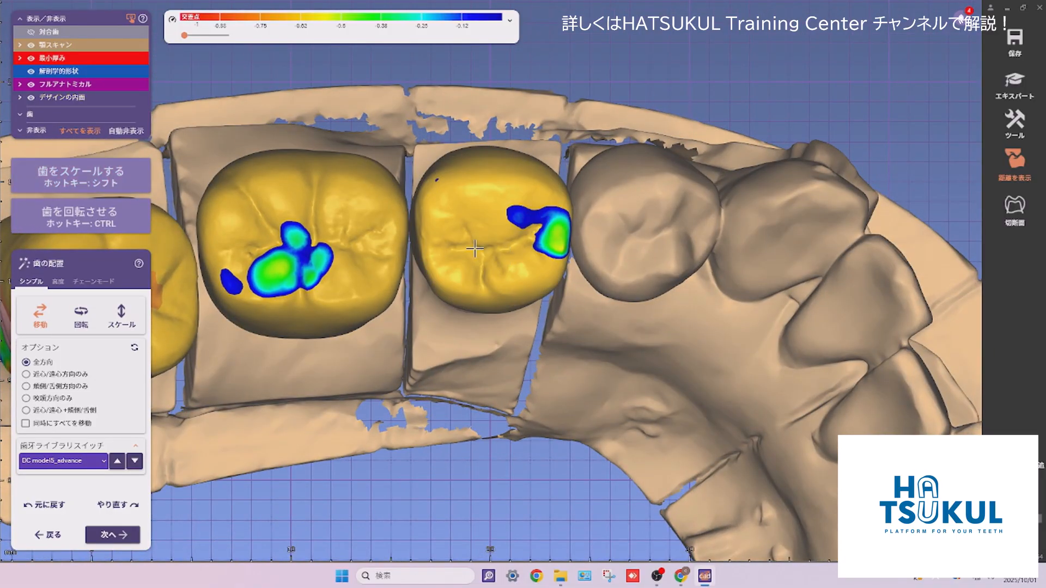
pyautogui.keyDown('ctrl'); pyautogui.moveTo(349, 245); pyautogui.dragTo(357, 214); pyautogui.keyUp('ctrl')
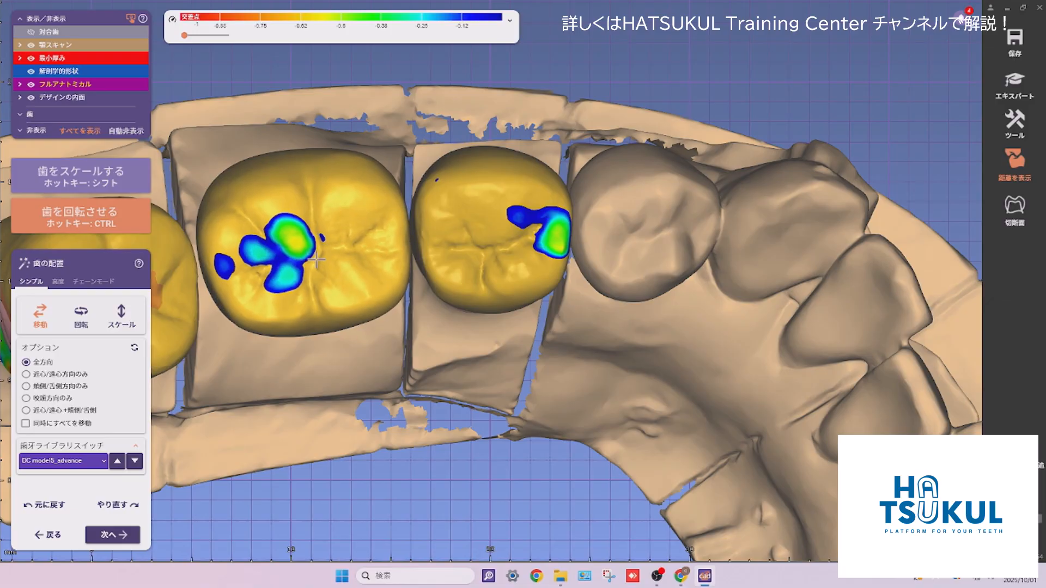
pyautogui.moveTo(338, 256); pyautogui.dragTo(349, 262)
# Rotate and reposition the tooth 37 crown to cover its thin occlusal area and close up to the pontic
pyautogui.moveTo(334, 254); pyautogui.dragTo(396, 282, button='right')
pyautogui.keyDown('ctrl'); pyautogui.moveTo(396, 282); pyautogui.dragTo(449, 295); pyautogui.keyUp('ctrl')
pyautogui.moveTo(456, 296)
pyautogui.mouseDown(button='right')
pyautogui.moveTo(458, 231)
pyautogui.moveTo(443, 299)
pyautogui.mouseUp(button='right')
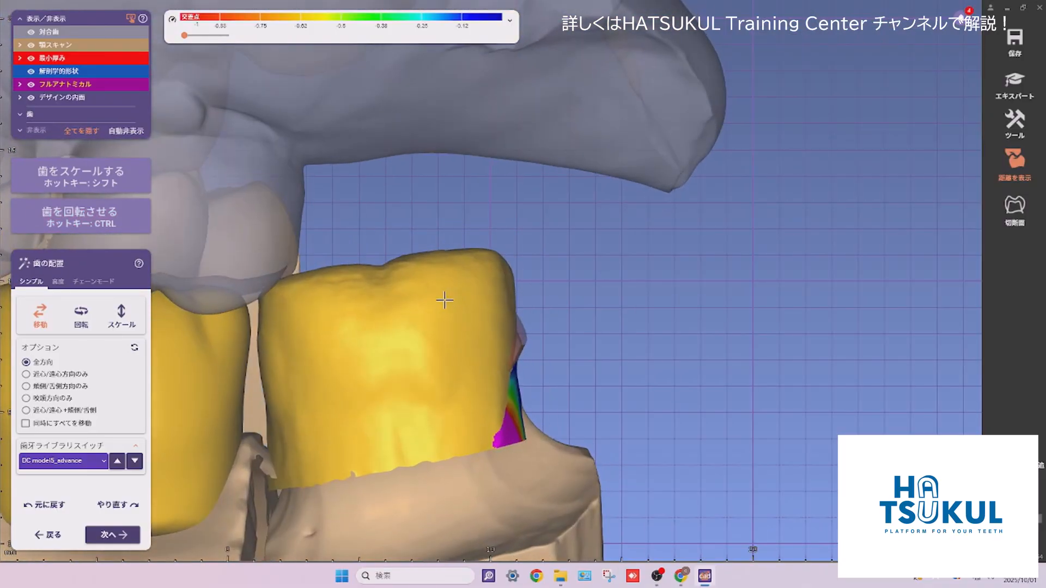
pyautogui.press('shift')
pyautogui.moveTo(290, 314); pyautogui.dragTo(434, 281, button='middle')
pyautogui.moveTo(434, 281); pyautogui.dragTo(505, 297, button='right')
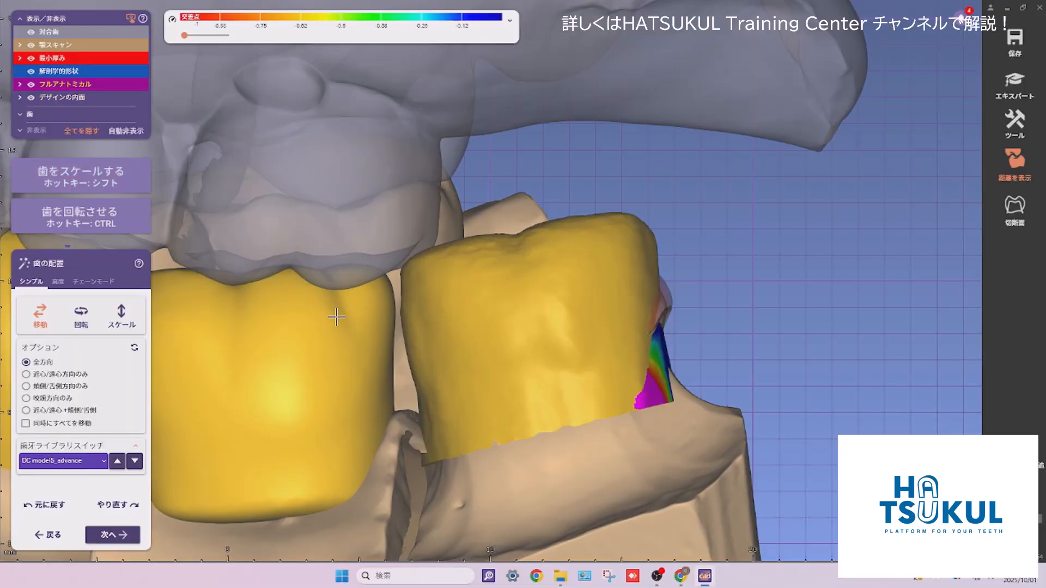
pyautogui.middleClick(330, 308)
pyautogui.moveTo(332, 307); pyautogui.dragTo(377, 295, button='right')
pyautogui.moveTo(516, 257); pyautogui.dragTo(603, 231, button='right')
pyautogui.middleClick(602, 231)
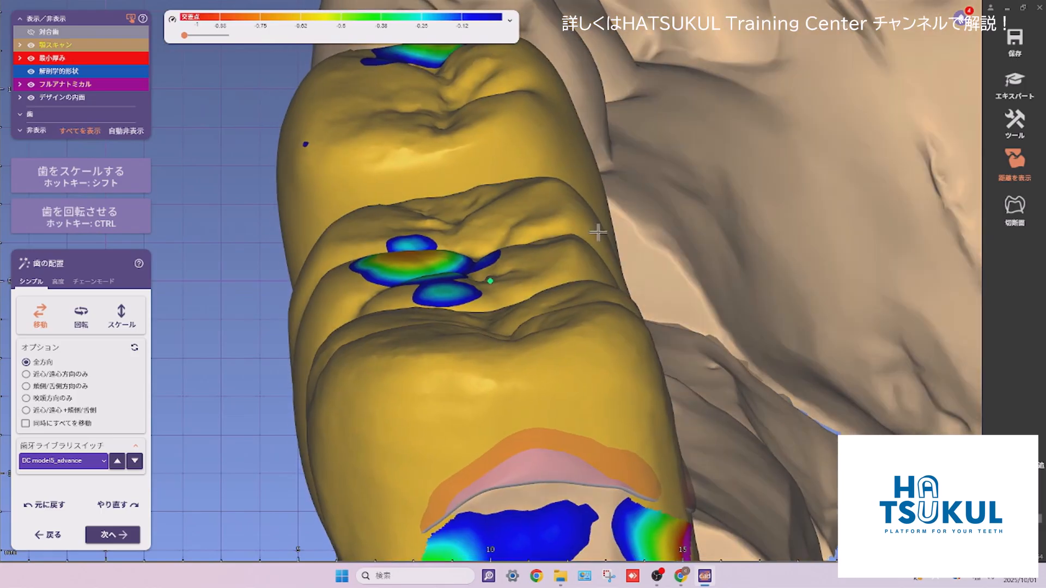
# Tilt and scale the tooth 36 pontic to level its cusps with the neighbouring crowns
pyautogui.moveTo(499, 269); pyautogui.dragTo(484, 284, button='right')
pyautogui.press('ctrl')
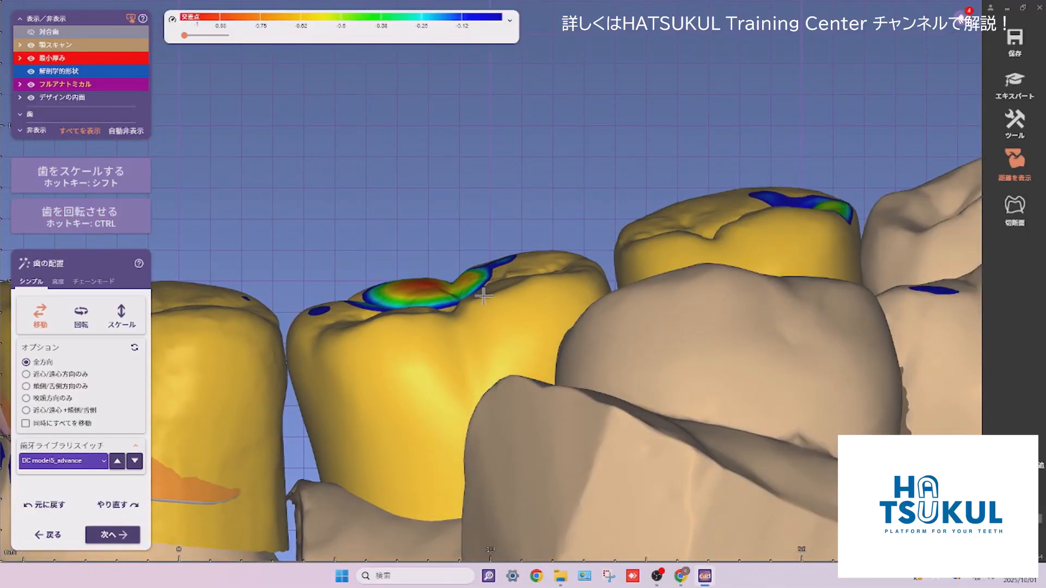
pyautogui.keyDown('ctrl'); pyautogui.moveTo(488, 307); pyautogui.dragTo(412, 350); pyautogui.keyUp('ctrl')
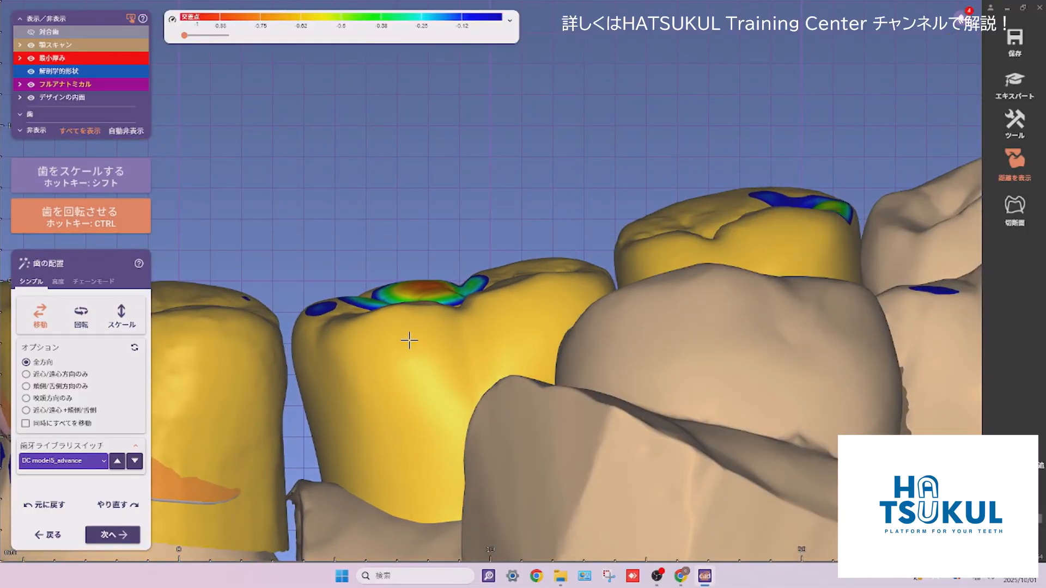
pyautogui.moveTo(518, 321); pyautogui.dragTo(598, 286, button='right')
pyautogui.press('shift')
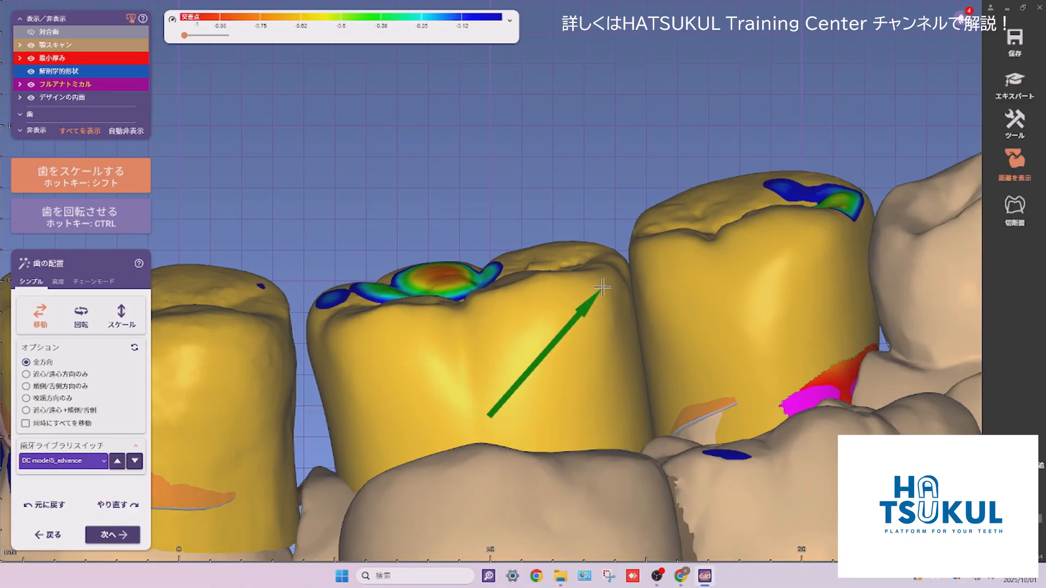
pyautogui.moveTo(603, 281); pyautogui.dragTo(594, 287)
# Fine-tune the size and buccolingual position of the tooth 36 pontic within the arch
pyautogui.middleClick(374, 298)
pyautogui.moveTo(551, 296); pyautogui.dragTo(567, 250, button='right')
pyautogui.scroll(-4, 597, 280)
pyautogui.moveTo(635, 298); pyautogui.dragTo(516, 318, button='middle')
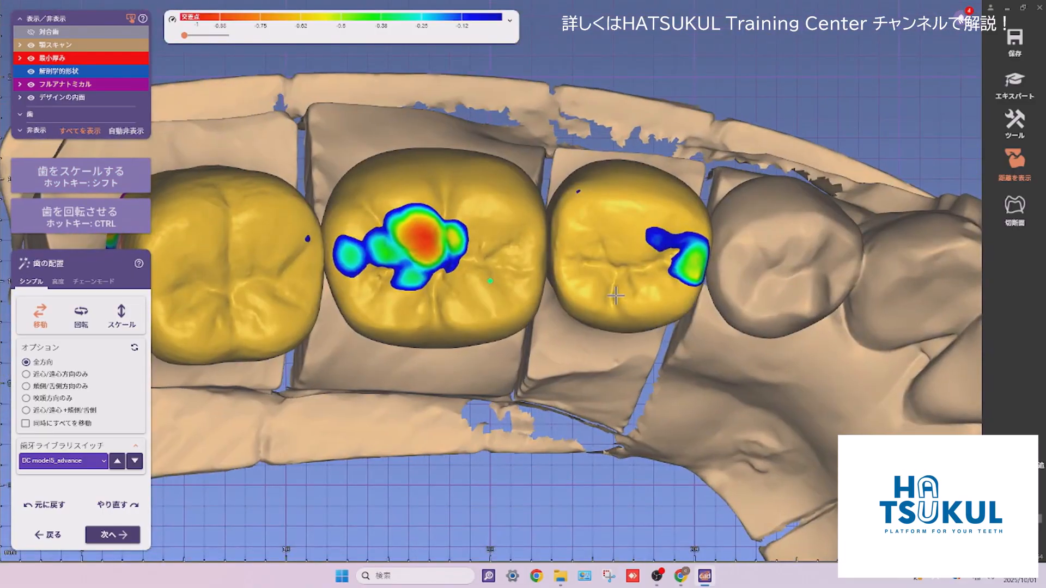
pyautogui.press('shift')
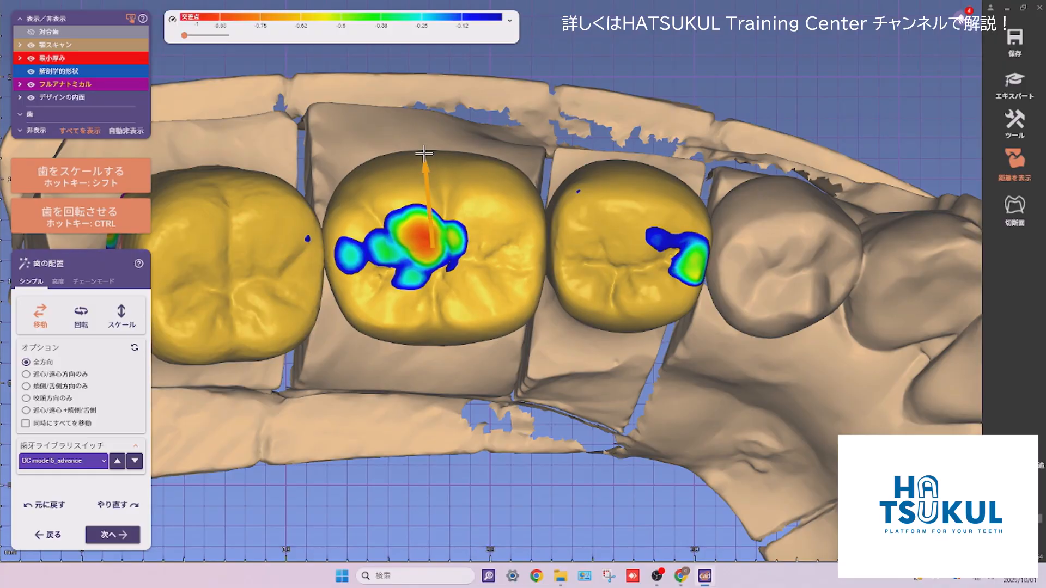
pyautogui.moveTo(511, 203); pyautogui.dragTo(507, 208, button='right')
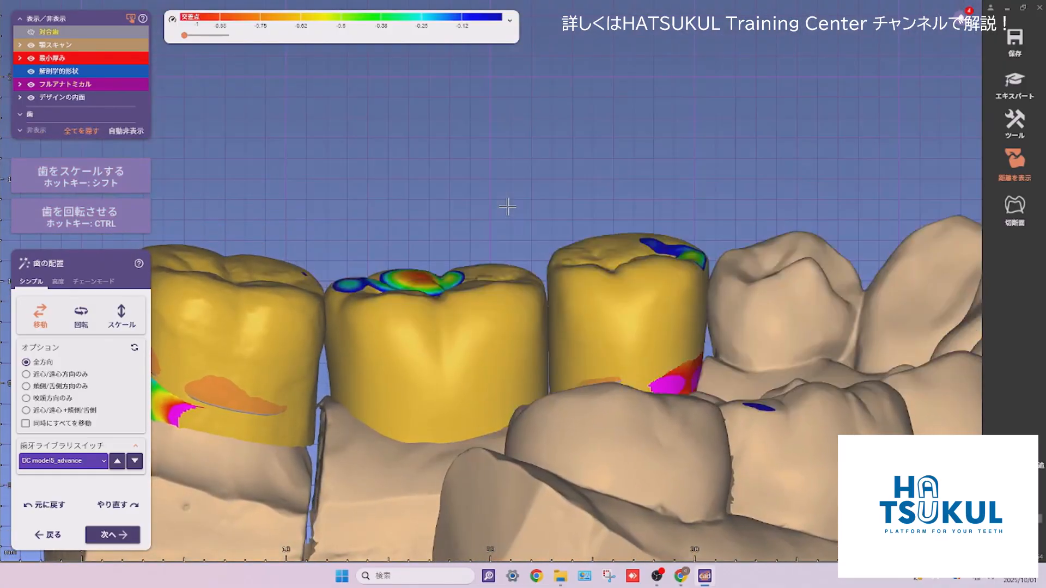
# Finish the tooth placement and generate the crowns for freeforming
pyautogui.click(113, 534)
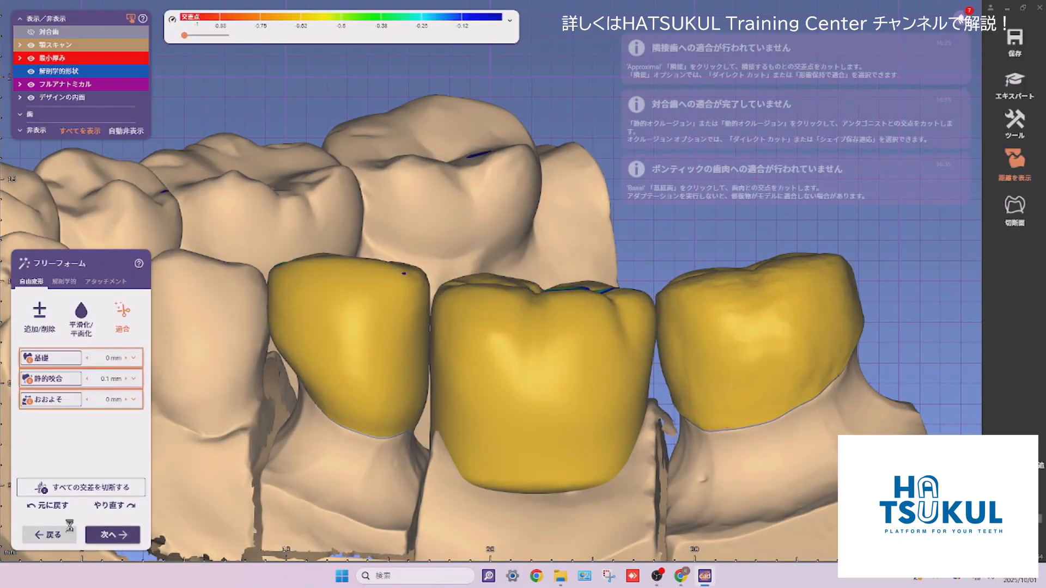
pyautogui.click(68, 530)
pyautogui.click(130, 536)
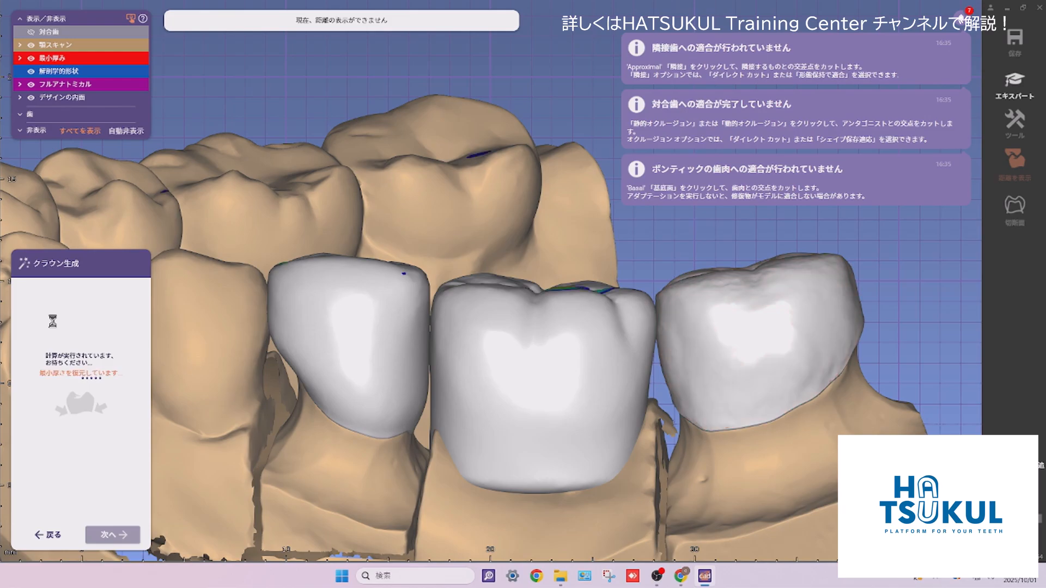
# Extend the base of the tooth 36 pontic toward the gingiva with the anatomic tooth-parts preset
pyautogui.click(64, 281)
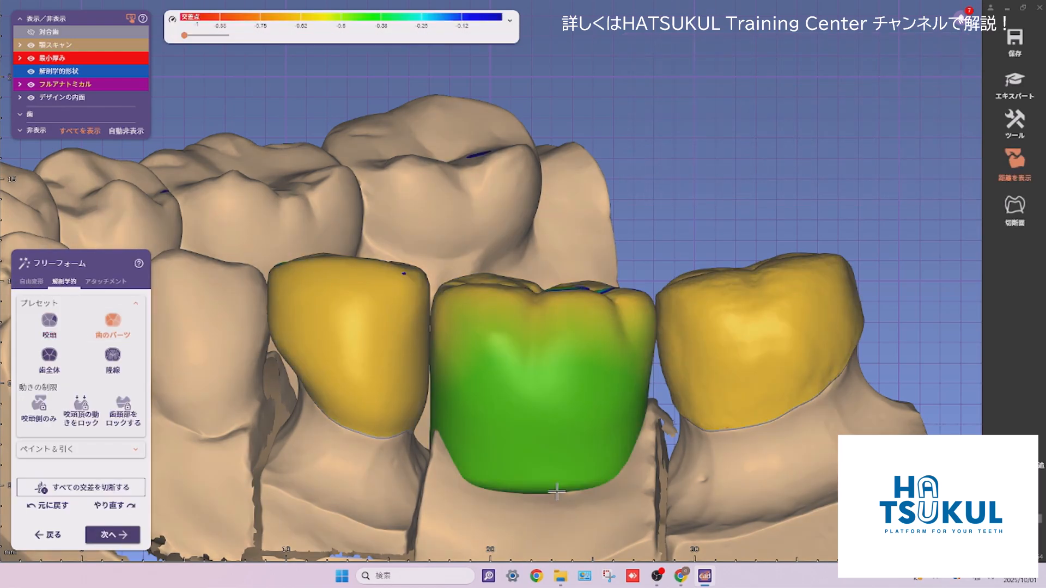
pyautogui.moveTo(556, 490); pyautogui.dragTo(538, 522)
pyautogui.scroll(-2, 579, 407)
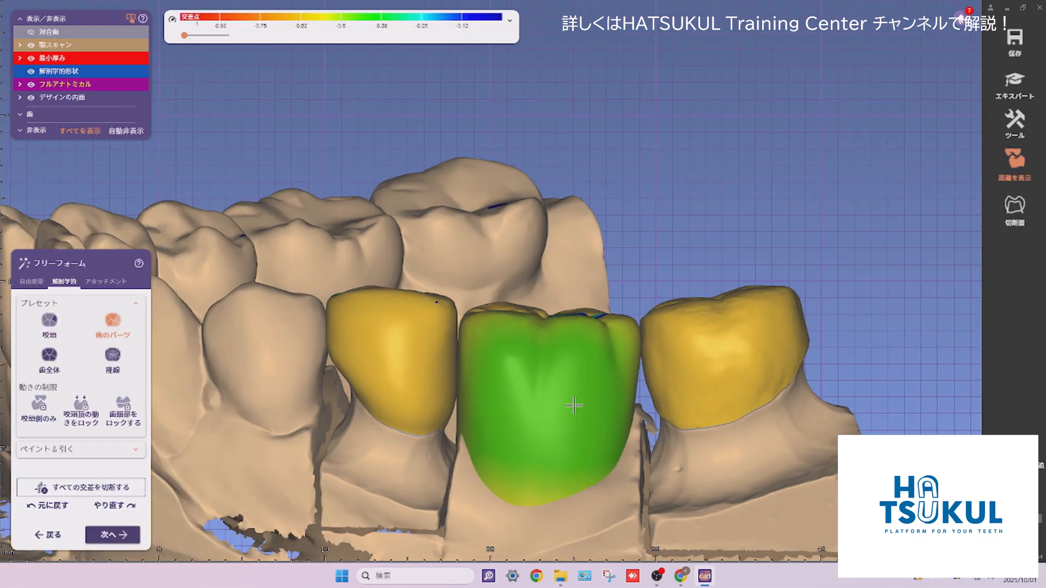
# Reshape the mesial part of the tooth 35 crown against tooth 34 with the tooth-parts preset
pyautogui.middleClick(576, 403)
pyautogui.moveTo(567, 261); pyautogui.dragTo(618, 343, button='right')
pyautogui.scroll(3, 509, 240)
pyautogui.moveTo(518, 295); pyautogui.dragTo(537, 333, button='right')
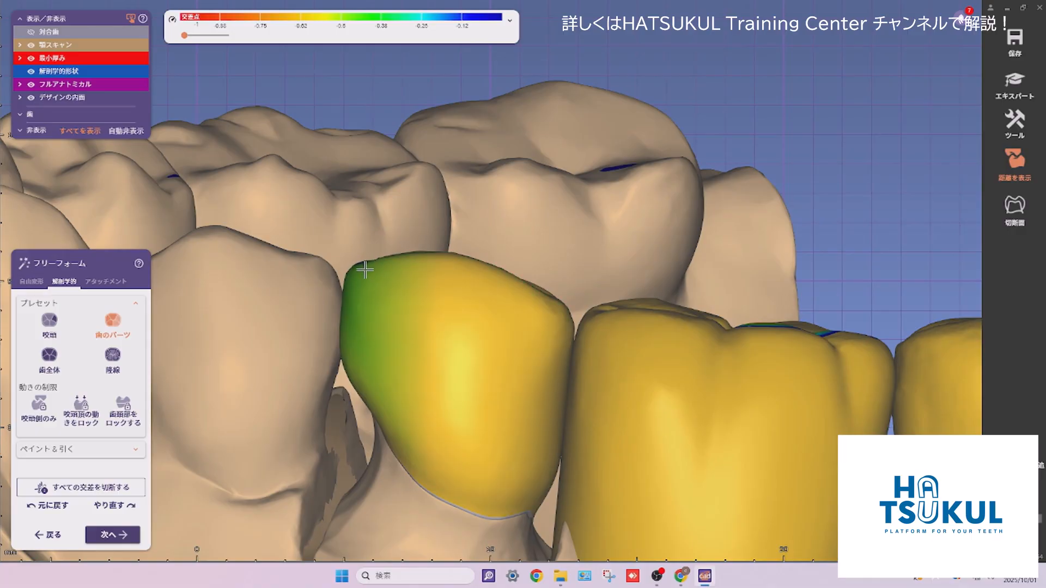
pyautogui.moveTo(459, 264); pyautogui.dragTo(401, 250, button='right')
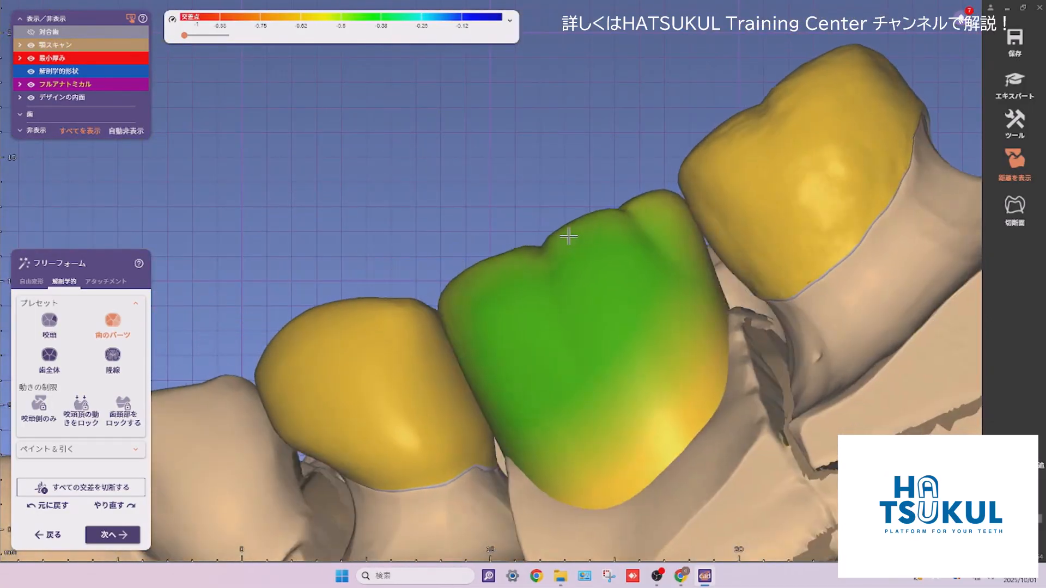
# Reshape the buccal surface of the tooth 36 pontic to bring its contour outward
pyautogui.press('a')
pyautogui.moveTo(569, 237); pyautogui.dragTo(568, 235, button='right')
pyautogui.press('a')
pyautogui.scroll(-3, 479, 298)
pyautogui.moveTo(479, 298); pyautogui.dragTo(519, 258, button='right')
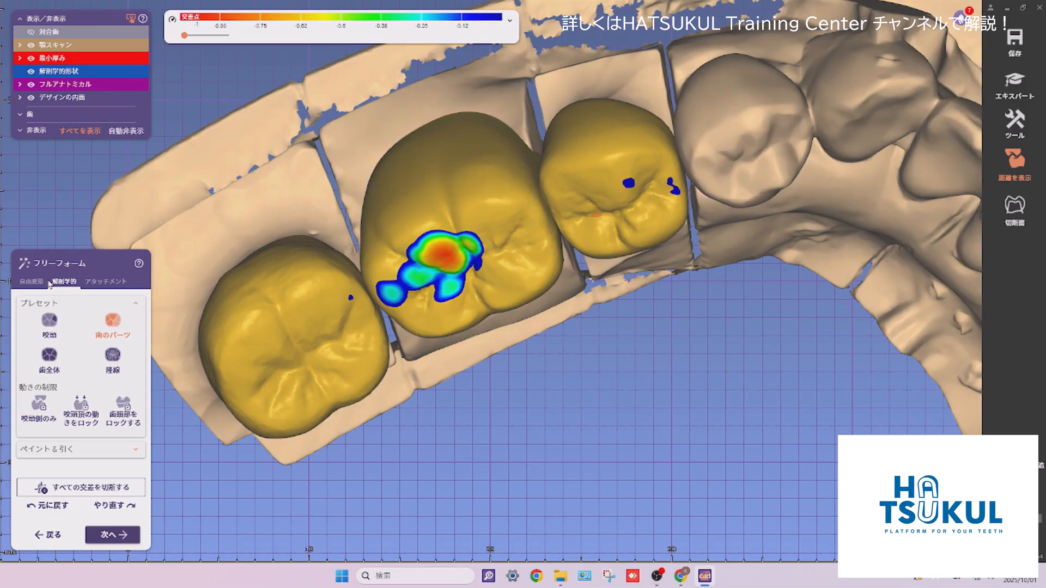
# Smooth the tooth 35 crown surface with the freeform Smooth/Flatten brush, adjusting the brush size
pyautogui.click(31, 281)
pyautogui.click(81, 318)
pyautogui.moveTo(414, 348)
pyautogui.mouseDown(button='right')
pyautogui.moveTo(428, 374)
pyautogui.moveTo(496, 401)
pyautogui.moveTo(532, 362)
pyautogui.moveTo(478, 339)
pyautogui.mouseUp(button='right')
pyautogui.moveTo(456, 208)
pyautogui.mouseDown(button='right')
pyautogui.moveTo(490, 409)
pyautogui.moveTo(483, 241)
pyautogui.moveTo(525, 362)
pyautogui.mouseUp(button='right')
pyautogui.keyDown('shift'); pyautogui.scroll(-3, 363, 209); pyautogui.keyUp('shift')
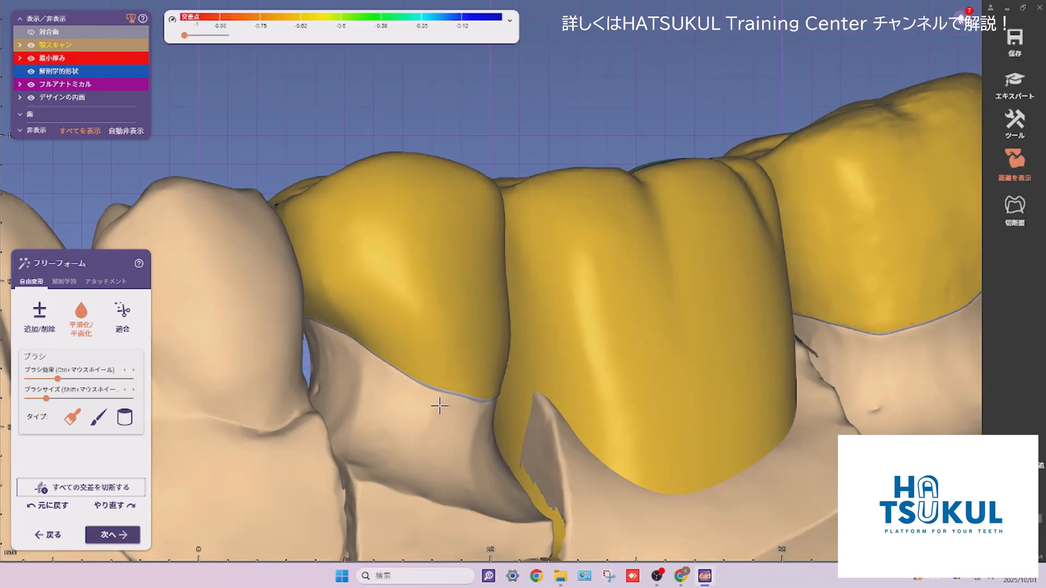
pyautogui.moveTo(327, 303)
pyautogui.mouseDown(button='right')
pyautogui.moveTo(397, 315)
pyautogui.moveTo(407, 299)
pyautogui.moveTo(265, 272)
pyautogui.moveTo(526, 252)
pyautogui.moveTo(744, 357)
pyautogui.moveTo(607, 254)
pyautogui.moveTo(622, 279)
pyautogui.moveTo(658, 279)
pyautogui.mouseUp(button='right')
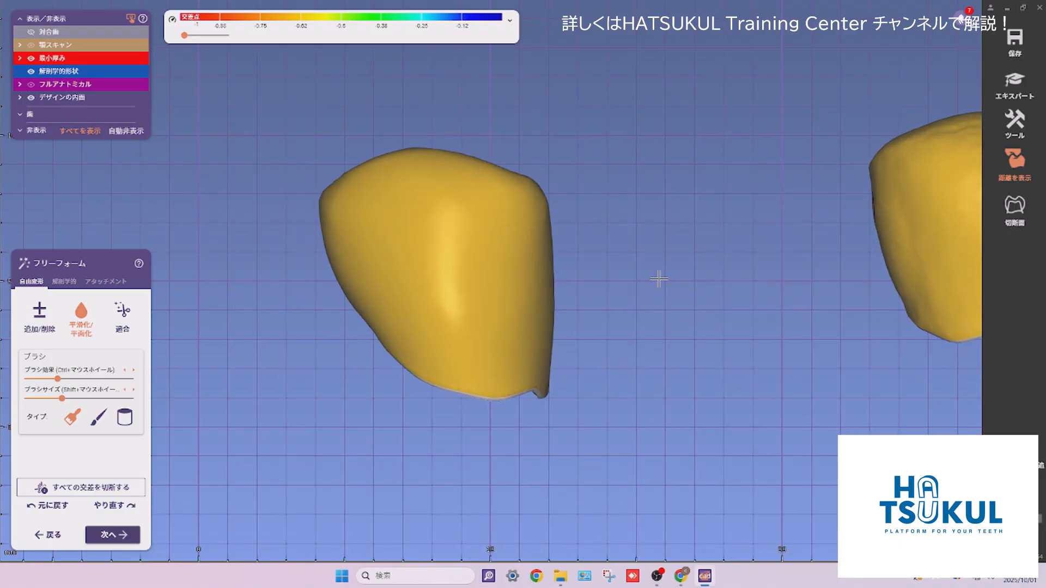
# Build up the distal surface of the tooth 35 crown with the Add/Remove brush, showing the jaw scan and adjusting the brush size
pyautogui.moveTo(477, 335); pyautogui.dragTo(483, 383, button='right')
pyautogui.press('a')
pyautogui.press('a')
pyautogui.press('j')
pyautogui.moveTo(508, 345)
pyautogui.mouseDown(button='right')
pyautogui.moveTo(486, 364)
pyautogui.moveTo(487, 331)
pyautogui.moveTo(523, 283)
pyautogui.moveTo(558, 285)
pyautogui.moveTo(532, 297)
pyautogui.moveTo(540, 313)
pyautogui.mouseUp(button='right')
pyautogui.keyDown('shift'); pyautogui.scroll(2, 489, 368); pyautogui.keyUp('shift')
pyautogui.keyDown('shift'); pyautogui.scroll(-2, 463, 357); pyautogui.keyUp('shift')
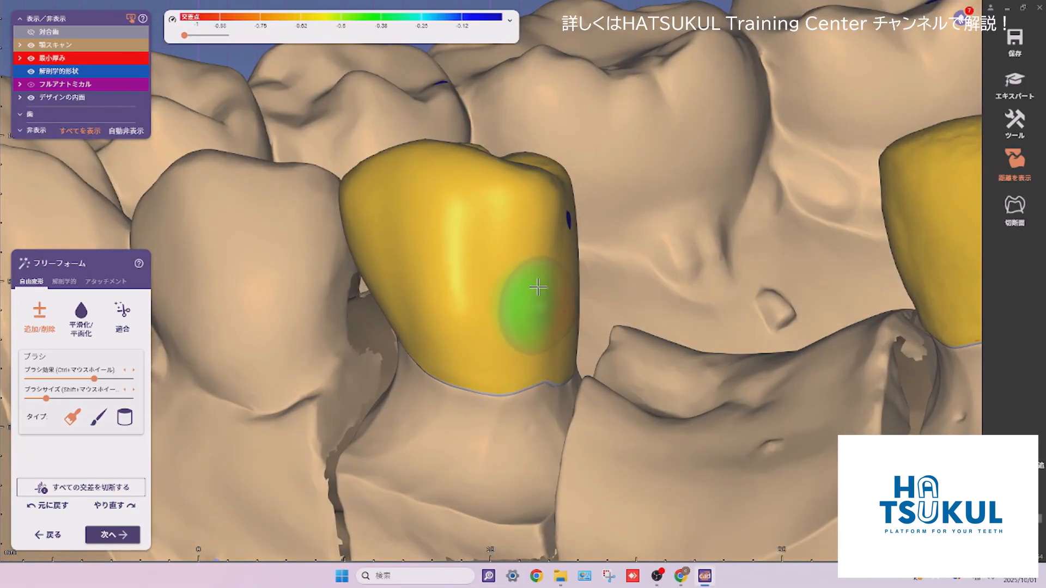
pyautogui.moveTo(518, 352)
pyautogui.mouseDown(button='right')
pyautogui.moveTo(536, 393)
pyautogui.moveTo(533, 381)
pyautogui.mouseUp(button='right')
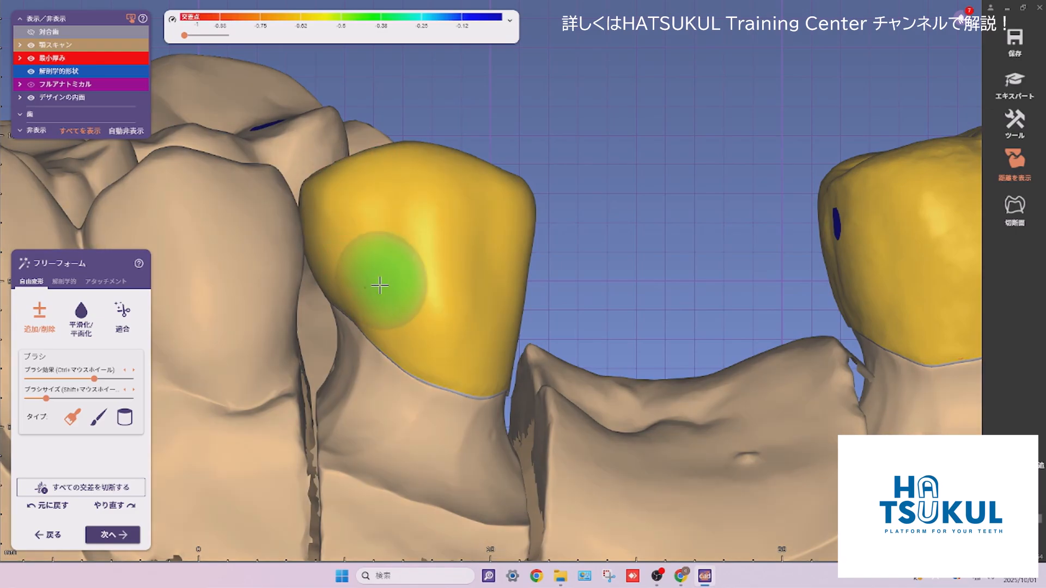
pyautogui.moveTo(380, 285); pyautogui.dragTo(467, 327, button='right')
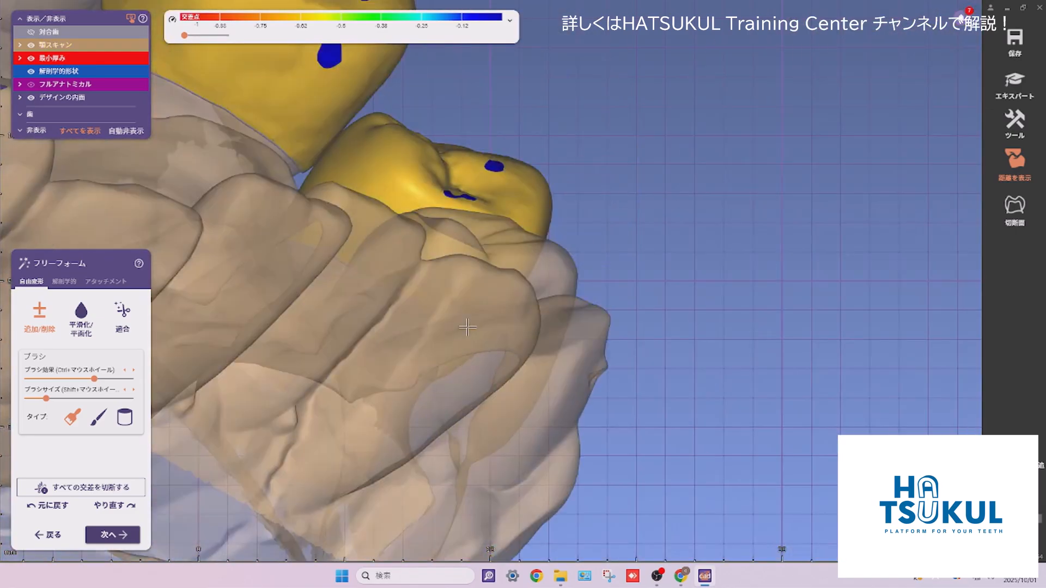
pyautogui.moveTo(489, 277); pyautogui.dragTo(470, 260, button='right')
pyautogui.moveTo(347, 231); pyautogui.dragTo(621, 286, button='right')
pyautogui.keyDown('shift'); pyautogui.scroll(2, 625, 290); pyautogui.keyUp('shift')
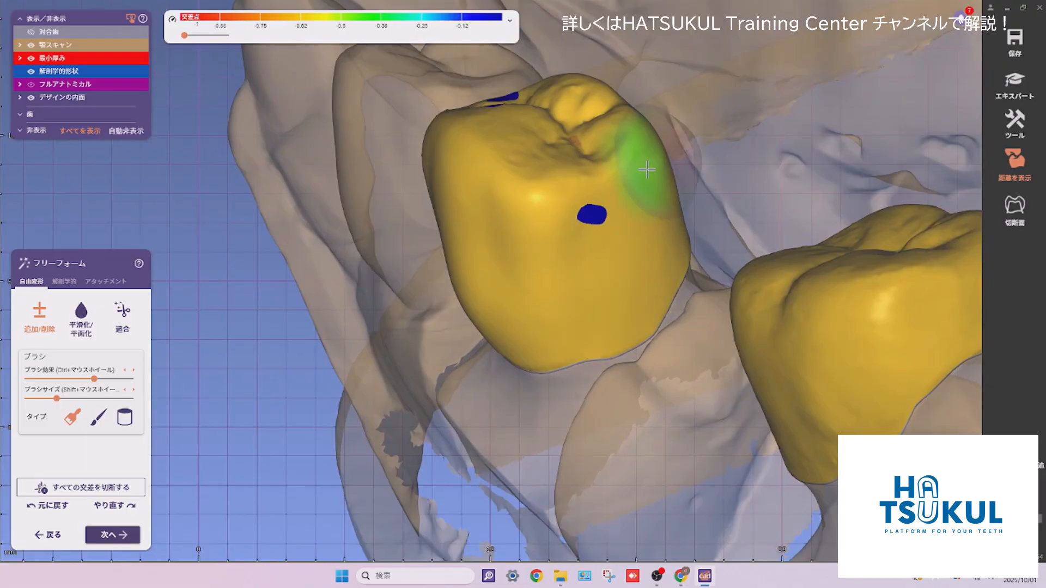
pyautogui.moveTo(669, 234); pyautogui.dragTo(684, 196, button='right')
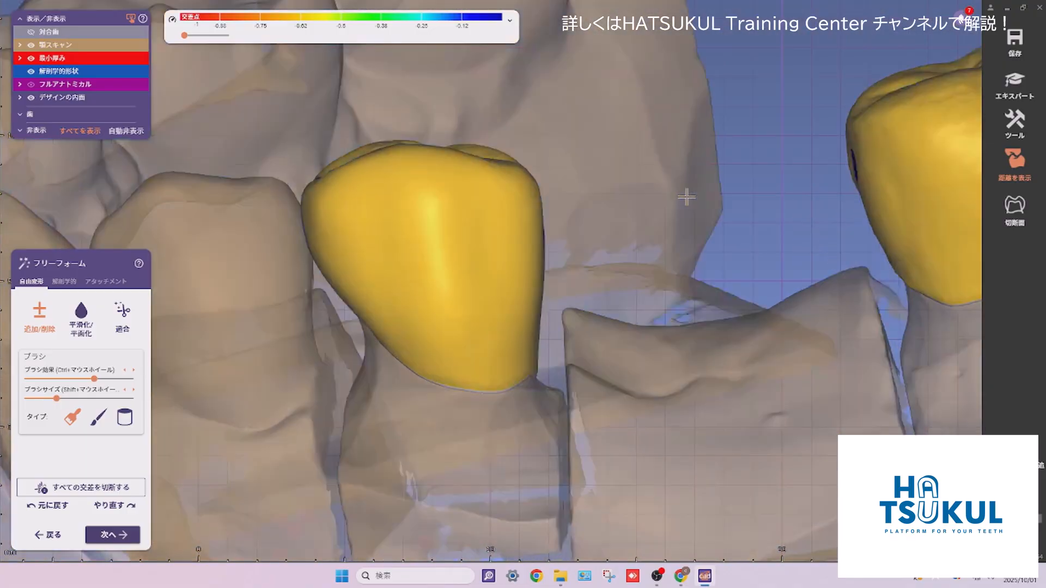
# Smooth the distal and buccal surfaces of the tooth 35 crown with the Smooth/Flatten brush
pyautogui.click(83, 326)
pyautogui.moveTo(527, 203); pyautogui.dragTo(493, 232, button='right')
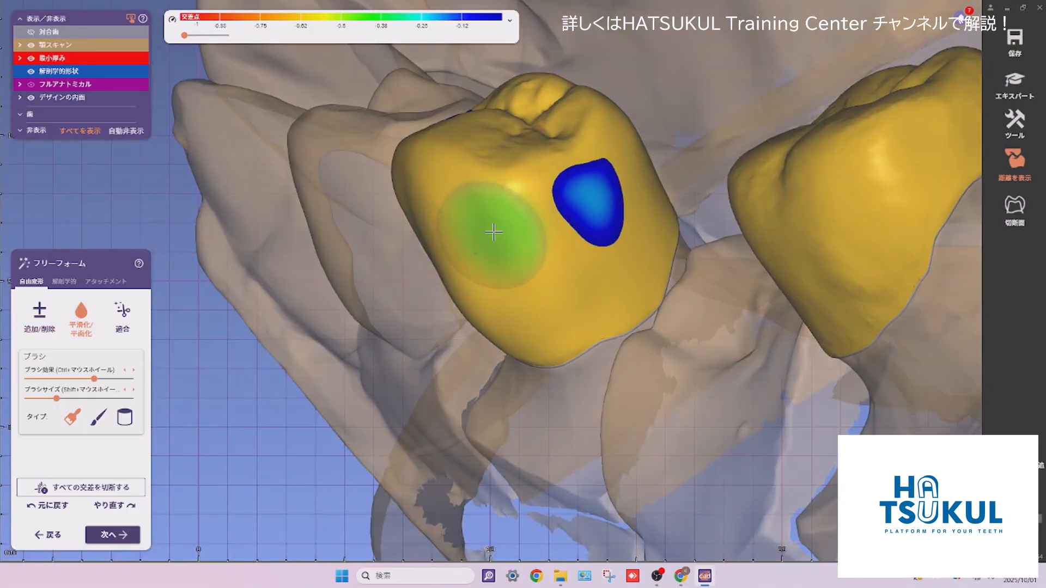
pyautogui.moveTo(527, 360)
pyautogui.mouseDown(button='right')
pyautogui.moveTo(520, 320)
pyautogui.moveTo(472, 361)
pyautogui.moveTo(388, 276)
pyautogui.moveTo(22, 402)
pyautogui.mouseUp(button='right')
# Refine the buccal contour of the tooth 35 crown with the Add/Remove brush at a reduced strength and smaller size
pyautogui.click(43, 328)
pyautogui.moveTo(528, 281)
pyautogui.mouseDown(button='right')
pyautogui.moveTo(514, 224)
pyautogui.moveTo(497, 215)
pyautogui.moveTo(445, 131)
pyautogui.mouseUp(button='right')
pyautogui.moveTo(391, 192); pyautogui.dragTo(500, 217, button='right')
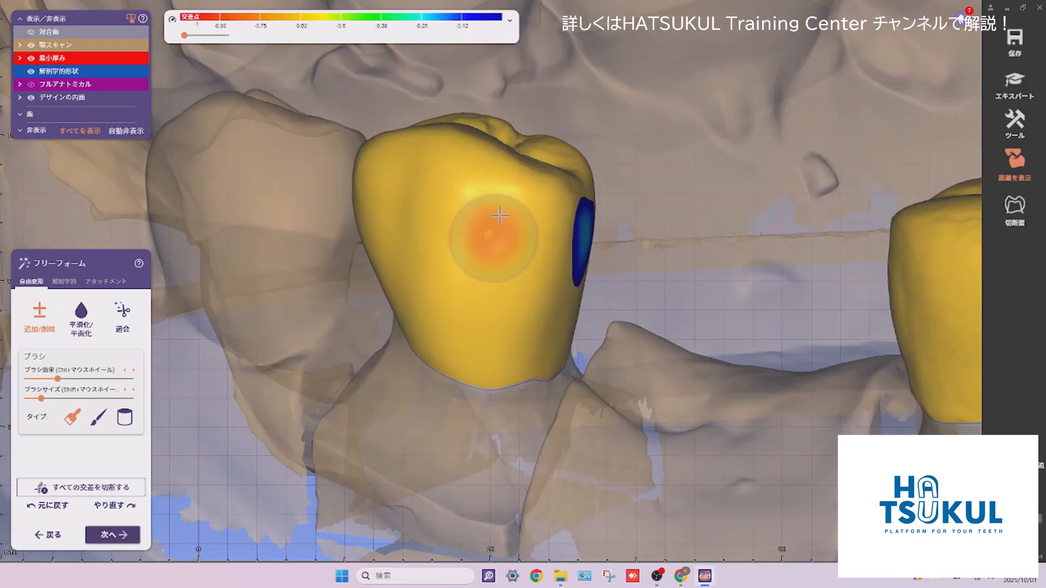
pyautogui.moveTo(507, 274)
pyautogui.mouseDown(button='right')
pyautogui.moveTo(523, 245)
pyautogui.moveTo(507, 294)
pyautogui.mouseUp(button='right')
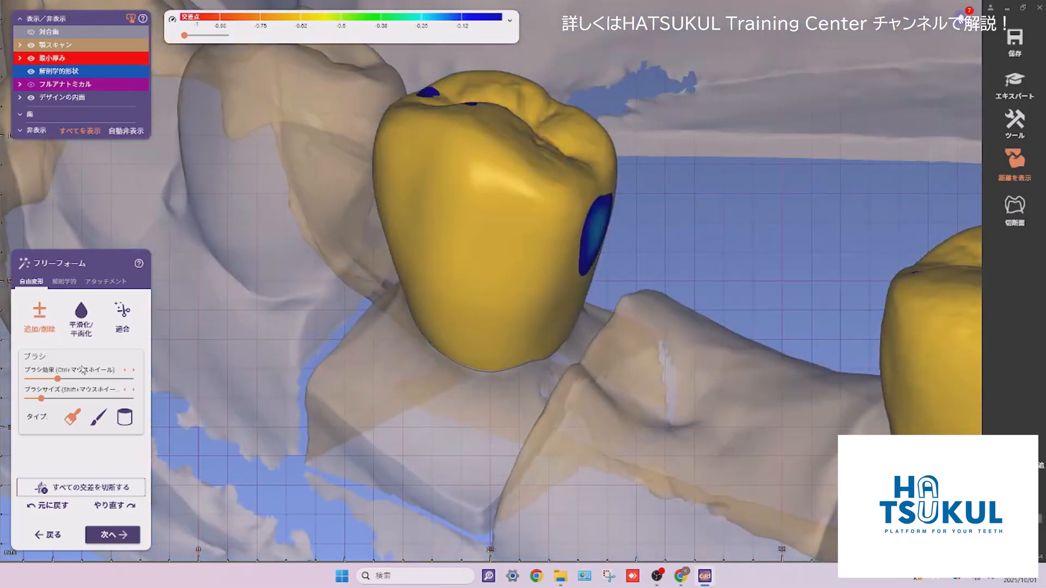
# Smooth the distobuccal area of the tooth 35 crown with the fine-tipped Smooth/Flatten brush type
pyautogui.click(101, 421)
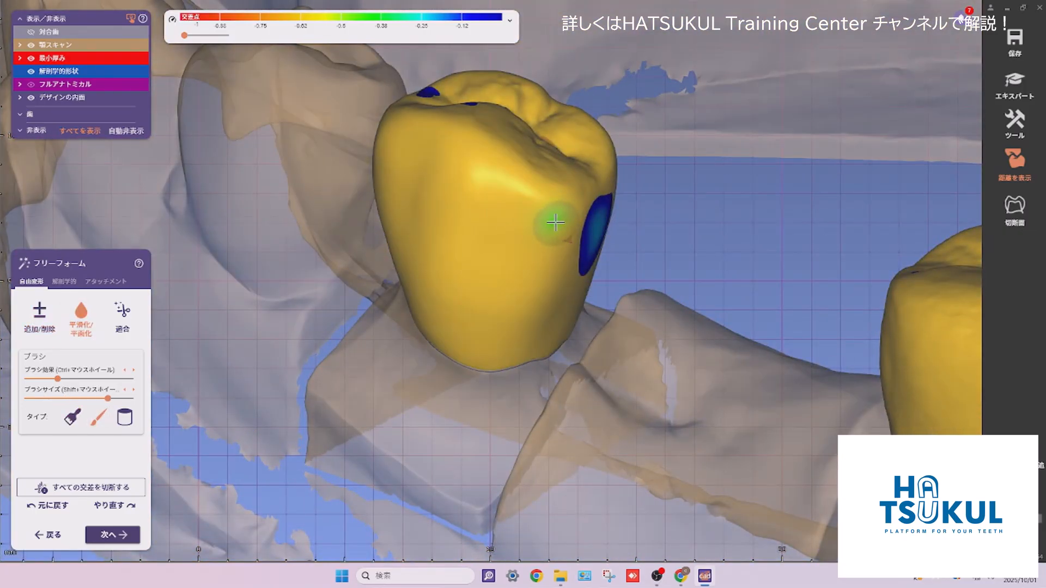
pyautogui.scroll(3, 556, 222)
pyautogui.moveTo(498, 271); pyautogui.dragTo(457, 285, button='right')
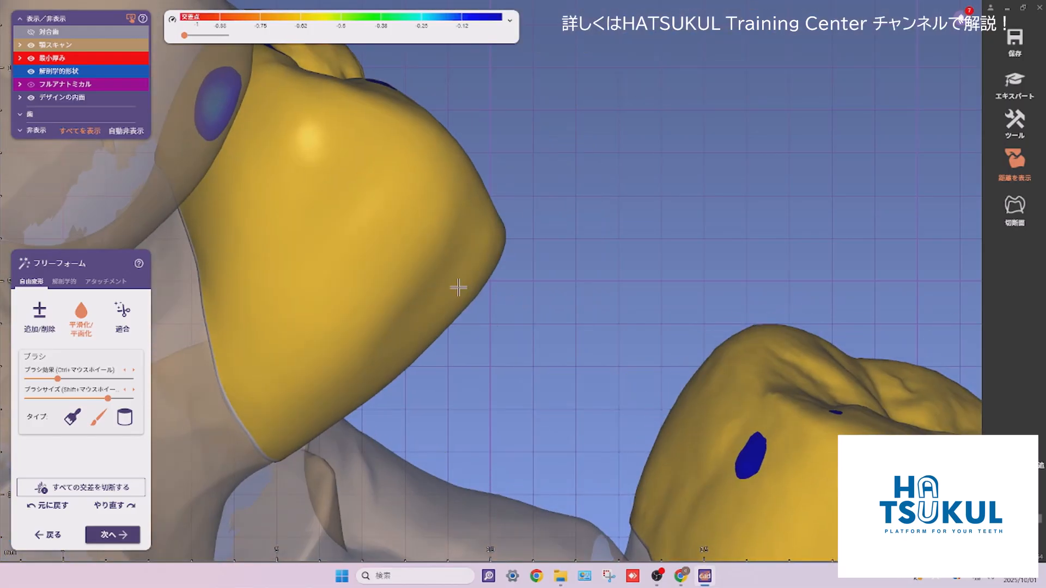
pyautogui.moveTo(459, 230); pyautogui.dragTo(438, 286, button='right')
# Adjust the lingual and mesial parts of the tooth 35 crown with the anatomic tooth-parts preset
pyautogui.click(64, 286)
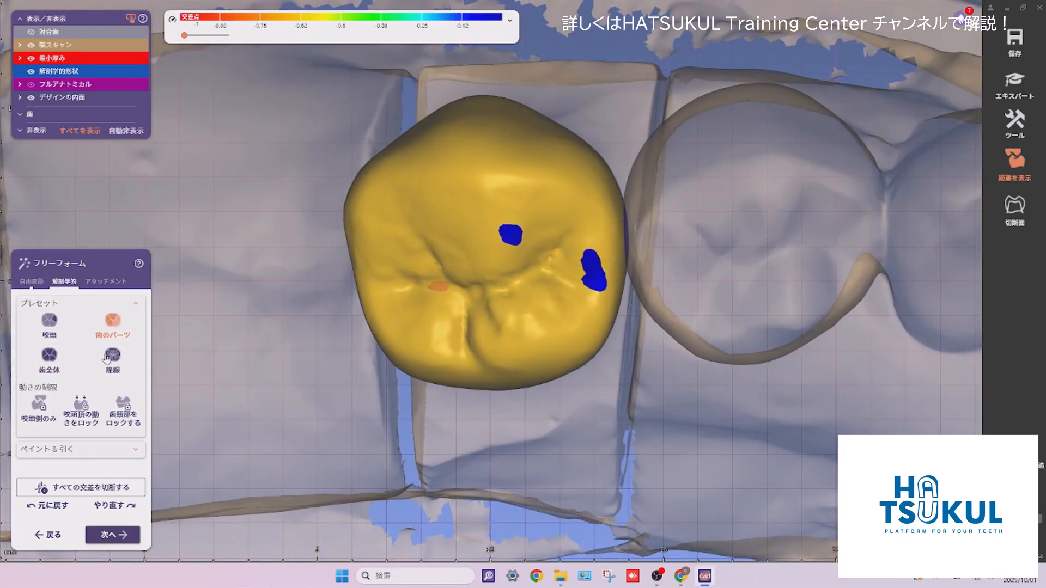
pyautogui.moveTo(542, 356); pyautogui.dragTo(567, 346, button='right')
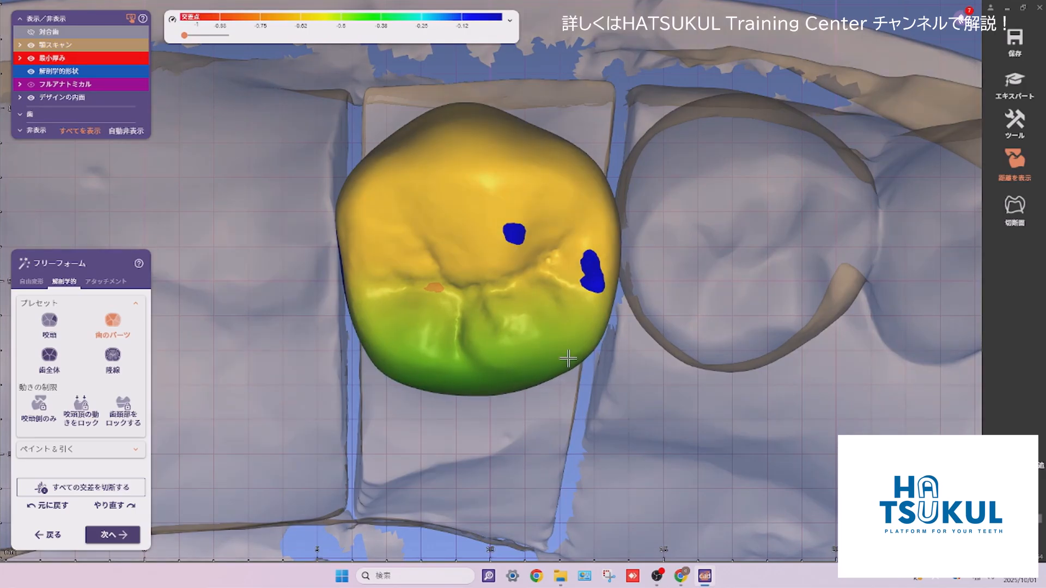
pyautogui.moveTo(564, 287)
pyautogui.mouseDown(button='right')
pyautogui.moveTo(516, 297)
pyautogui.moveTo(550, 284)
pyautogui.mouseUp(button='right')
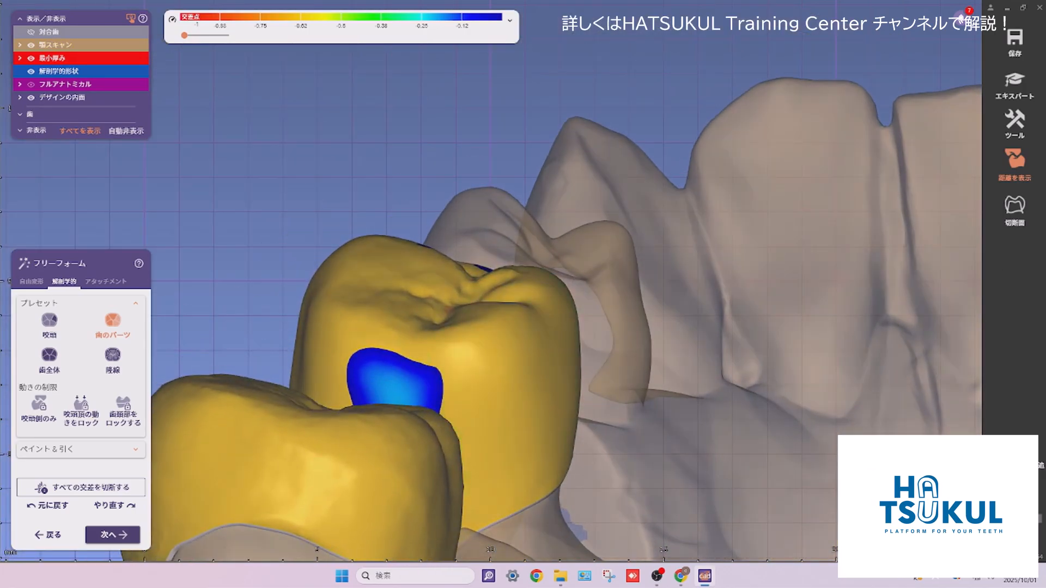
pyautogui.moveTo(496, 246); pyautogui.dragTo(522, 234, button='right')
pyautogui.scroll(-2, 541, 282)
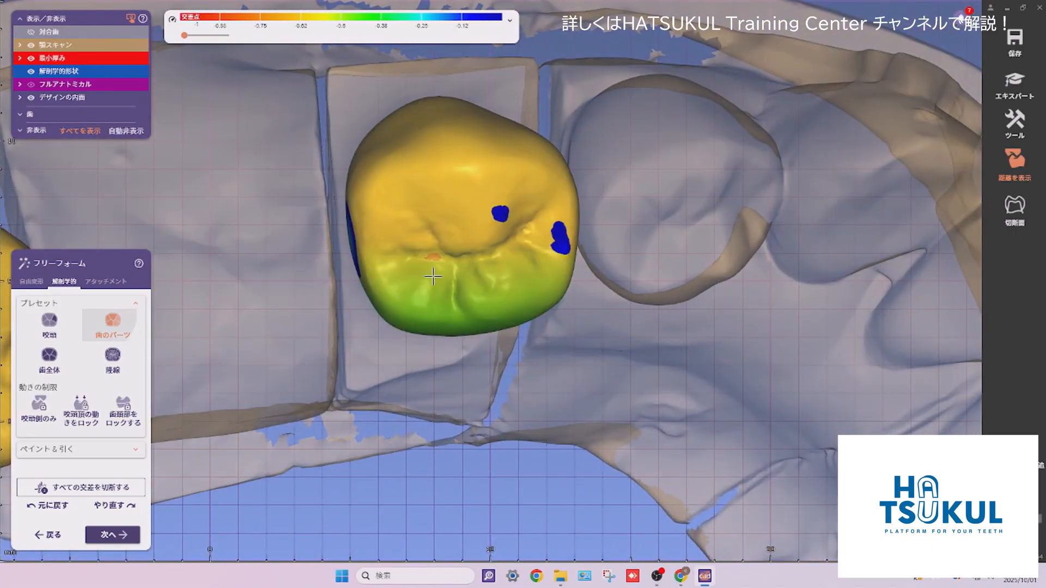
pyautogui.moveTo(444, 280); pyautogui.dragTo(431, 277, button='right')
pyautogui.moveTo(417, 323); pyautogui.dragTo(416, 327)
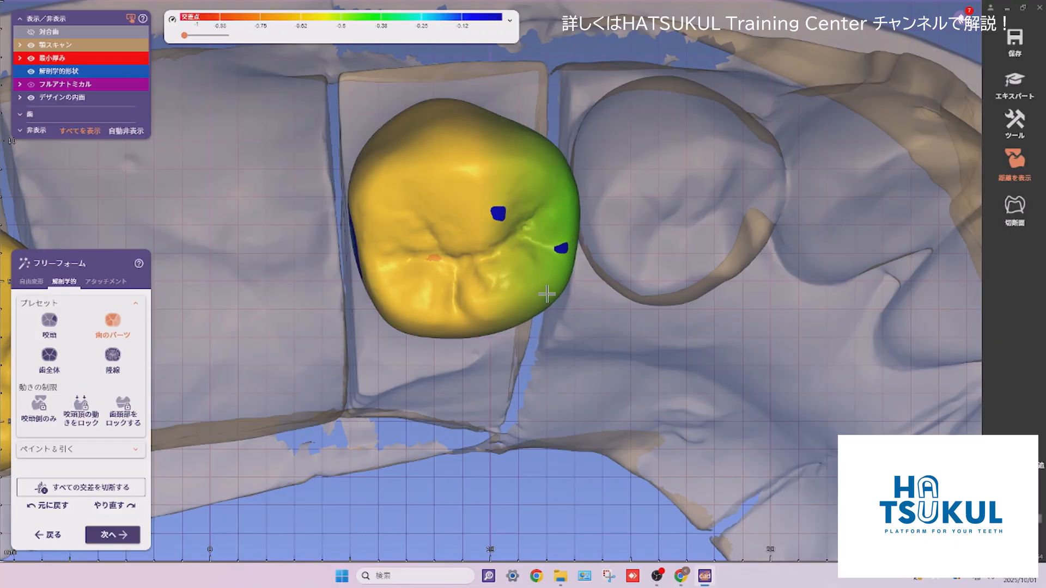
pyautogui.scroll(-1, 539, 289)
pyautogui.middleClick(493, 244)
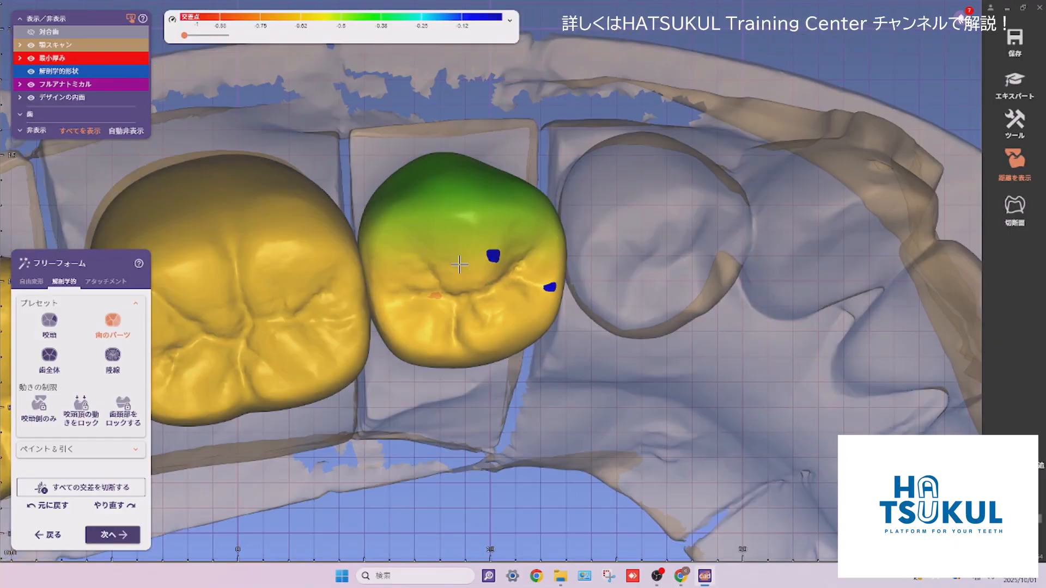
# Adapt the tooth 36 pontic base to the gingiva, and hide the jaw scan and the tooth 35 and 37 crowns
pyautogui.middleClick(351, 298)
pyautogui.moveTo(367, 294); pyautogui.dragTo(372, 255, button='right')
pyautogui.middleClick(316, 280)
pyautogui.scroll(-2, 316, 283)
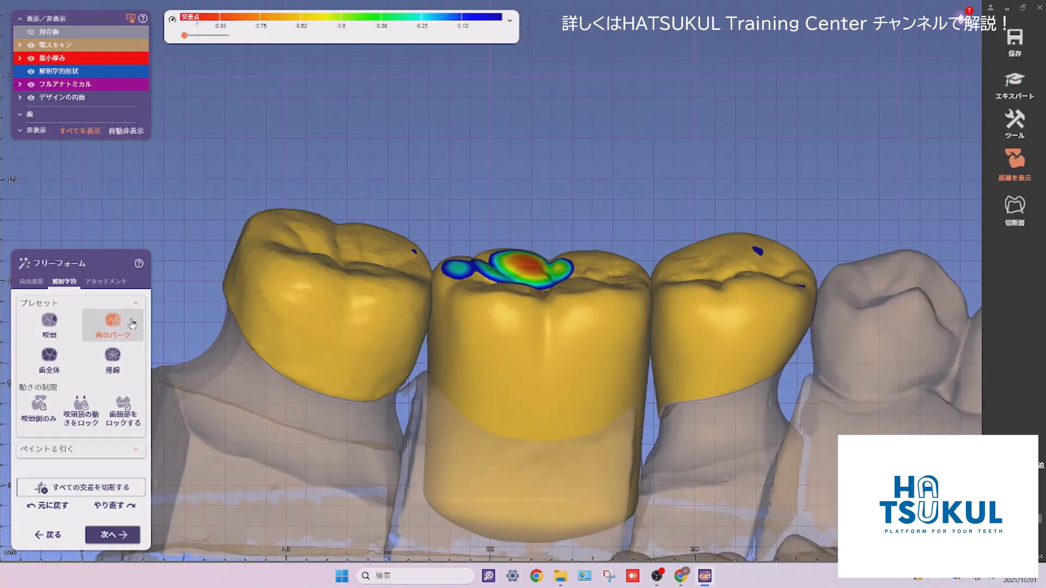
pyautogui.click(34, 284)
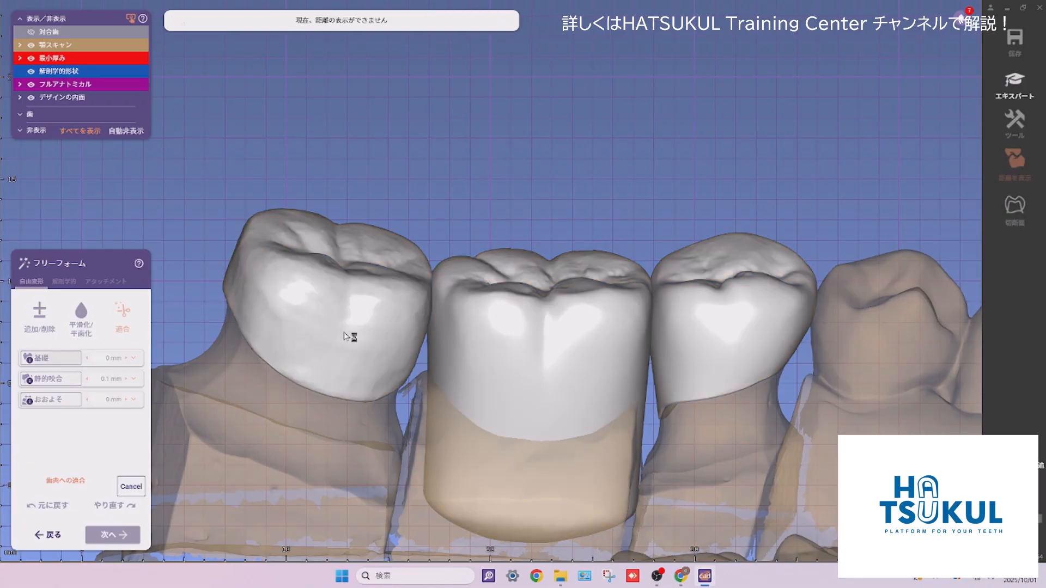
pyautogui.keyDown('ctrl'); pyautogui.click(305, 336); pyautogui.keyUp('ctrl')
pyautogui.keyDown('ctrl'); pyautogui.click(357, 406); pyautogui.keyUp('ctrl')
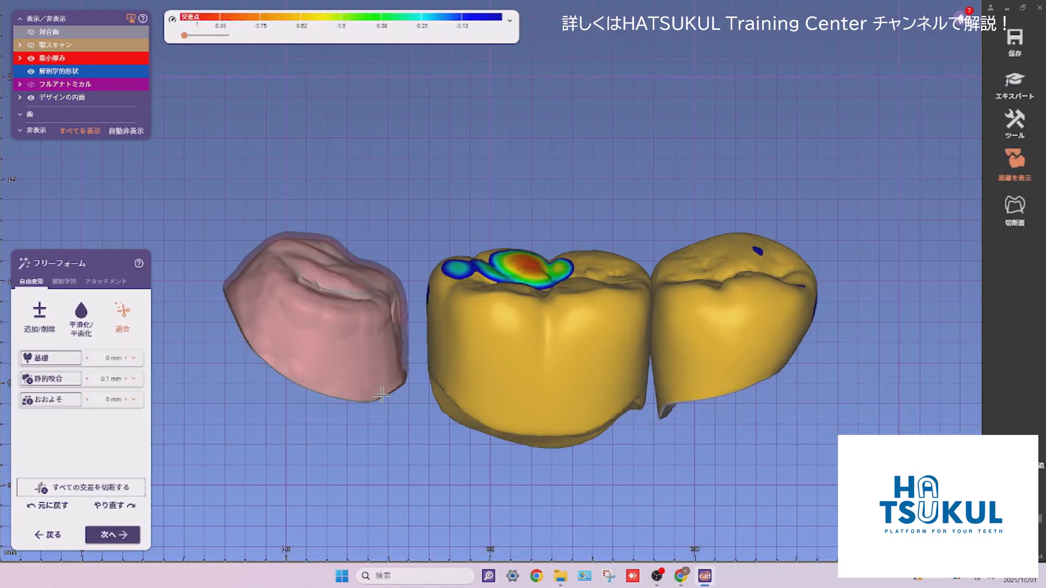
pyautogui.keyDown('ctrl'); pyautogui.click(367, 352); pyautogui.keyUp('ctrl')
pyautogui.keyDown('ctrl'); pyautogui.click(721, 339); pyautogui.keyUp('ctrl')
pyautogui.keyDown('ctrl'); pyautogui.click(718, 341); pyautogui.keyUp('ctrl')
# Smooth the edges and underside of the isolated tooth 36 pontic with the broad Smooth/Flatten brush, adjusting the brush size
pyautogui.moveTo(444, 290); pyautogui.dragTo(551, 366, button='right')
pyautogui.scroll(1, 407, 285)
pyautogui.middleClick(407, 285)
pyautogui.moveTo(407, 285); pyautogui.dragTo(418, 296, button='right')
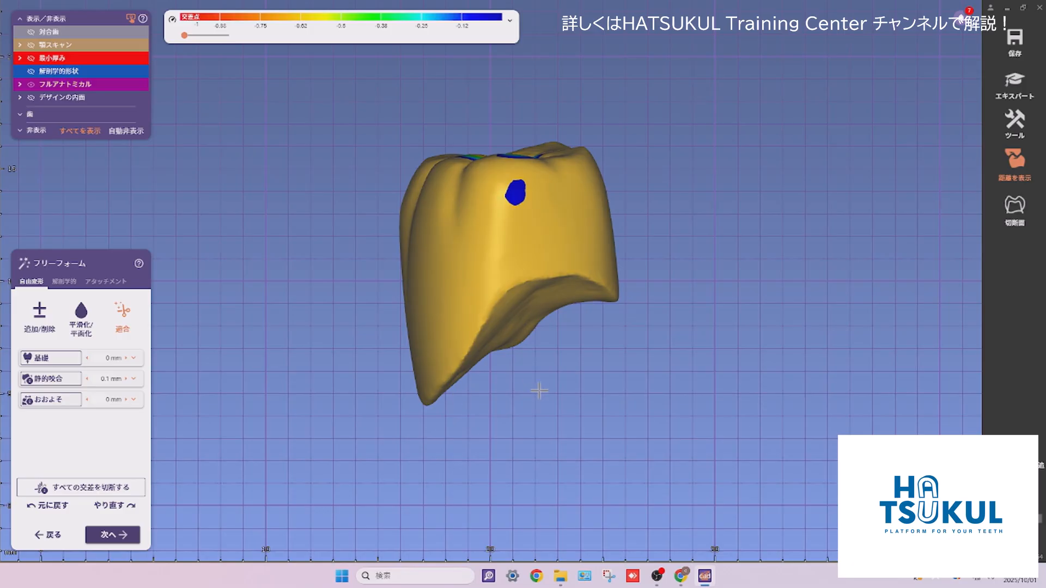
pyautogui.click(81, 319)
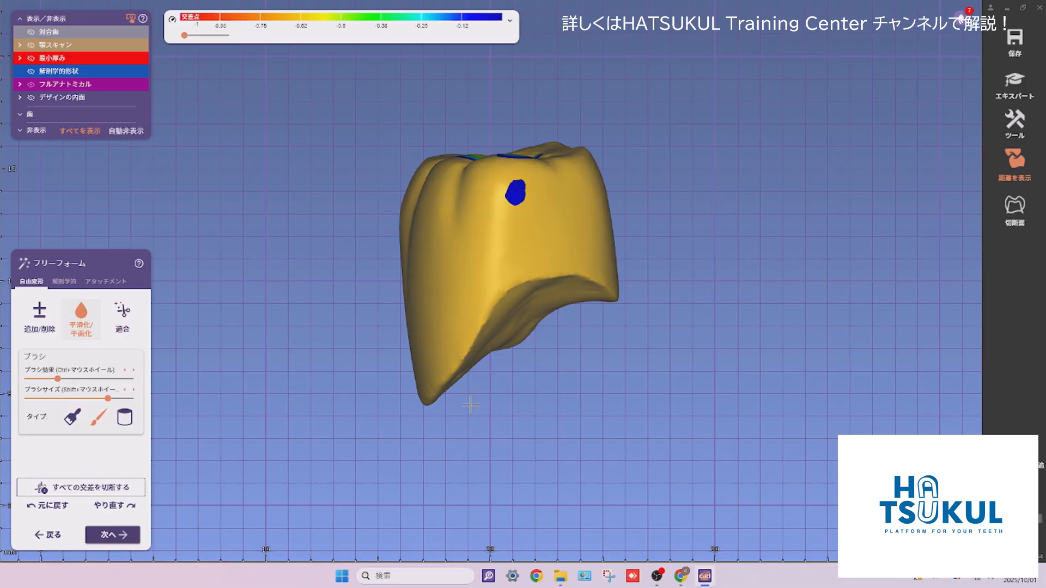
pyautogui.middleClick(421, 280)
pyautogui.moveTo(472, 268); pyautogui.dragTo(320, 297, button='right')
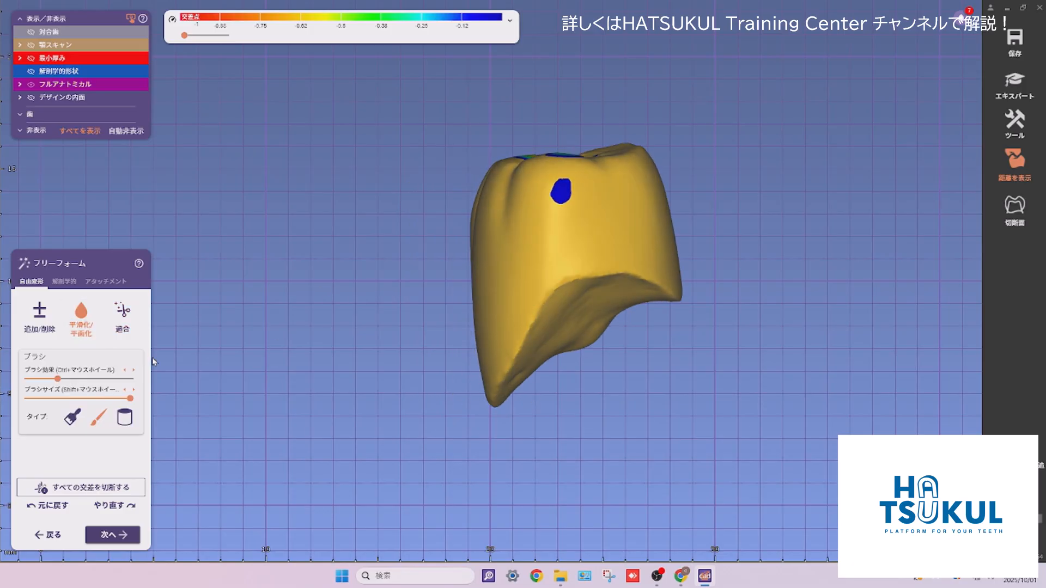
pyautogui.click(72, 419)
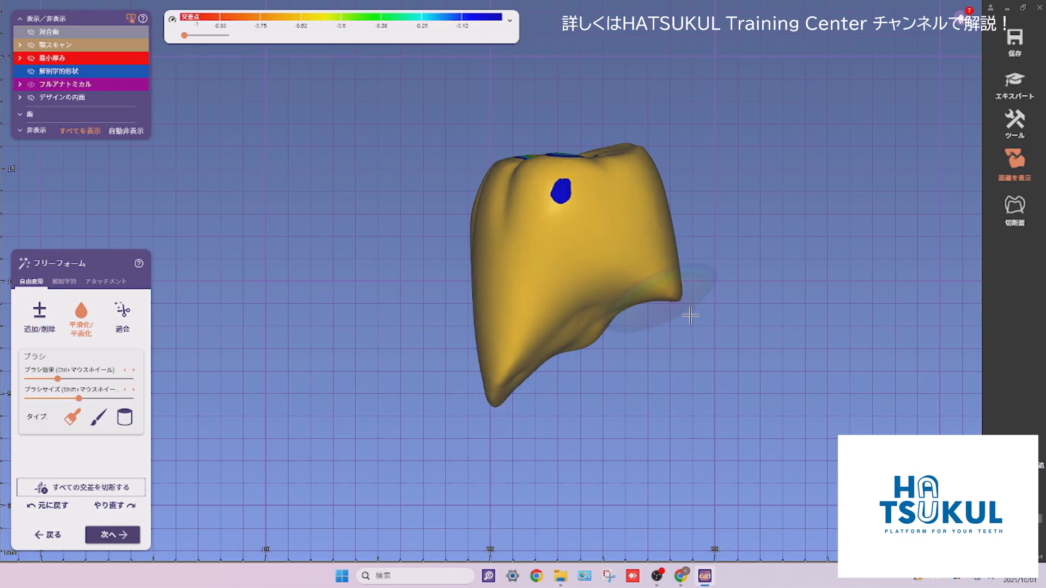
pyautogui.moveTo(568, 279); pyautogui.dragTo(502, 375, button='right')
pyautogui.moveTo(363, 305)
pyautogui.mouseDown()
pyautogui.moveTo(316, 361)
pyautogui.moveTo(376, 363)
pyautogui.moveTo(485, 339)
pyautogui.mouseUp()
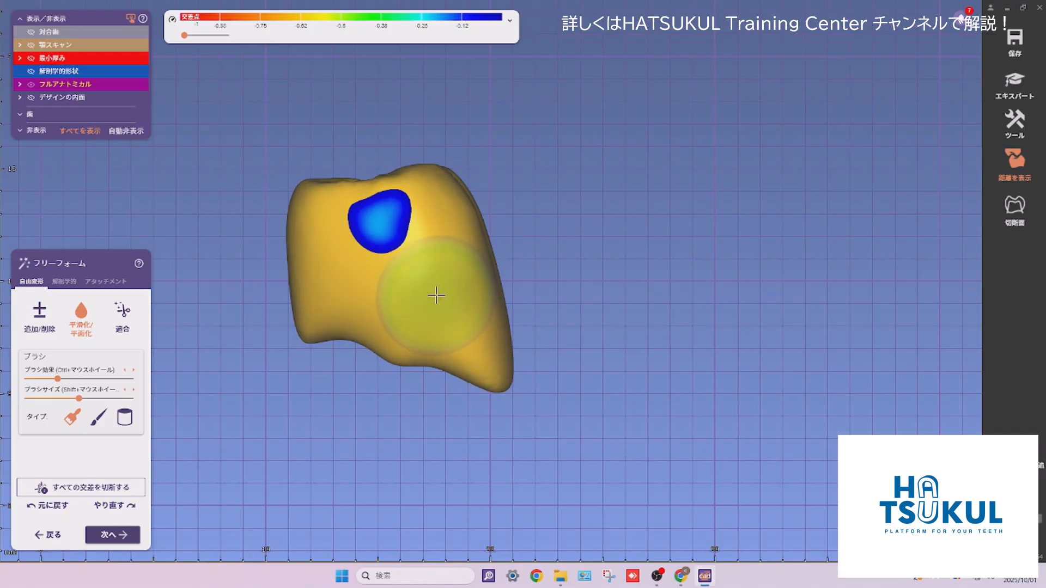
# Show the jaw scan and round off the gingival end of the tooth 36 pontic against the ridge with the smoothing brush
pyautogui.hotkey('ctrl', 'j')
pyautogui.moveTo(523, 343); pyautogui.dragTo(480, 321, button='right')
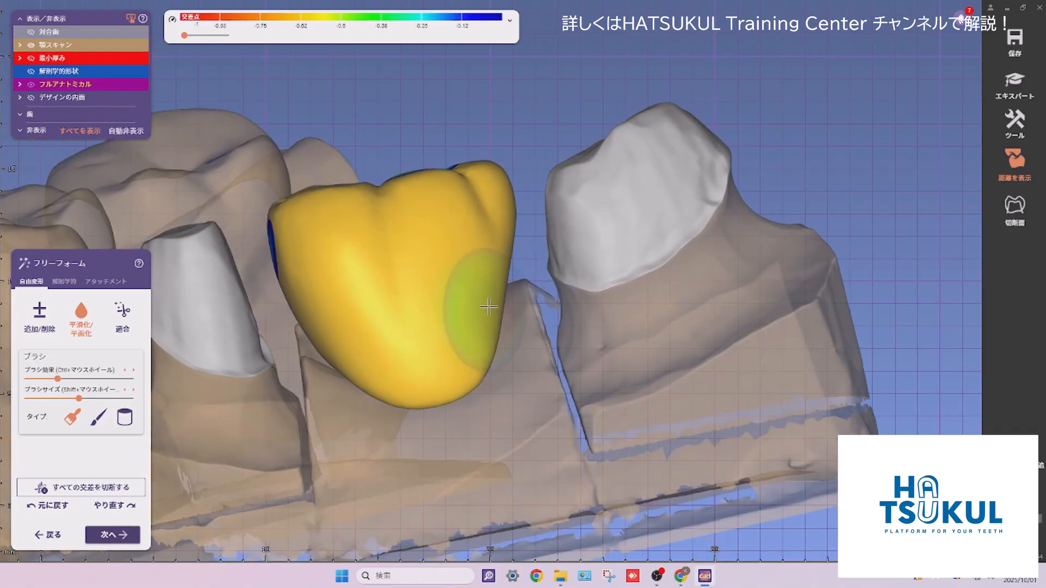
pyautogui.moveTo(362, 377); pyautogui.dragTo(368, 376)
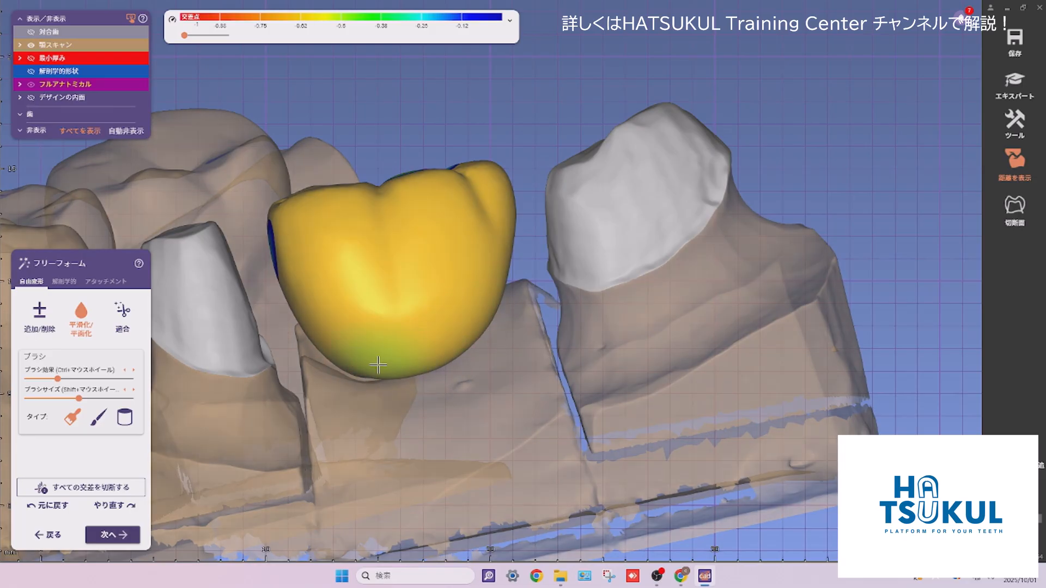
pyautogui.moveTo(443, 319); pyautogui.dragTo(479, 245, button='right')
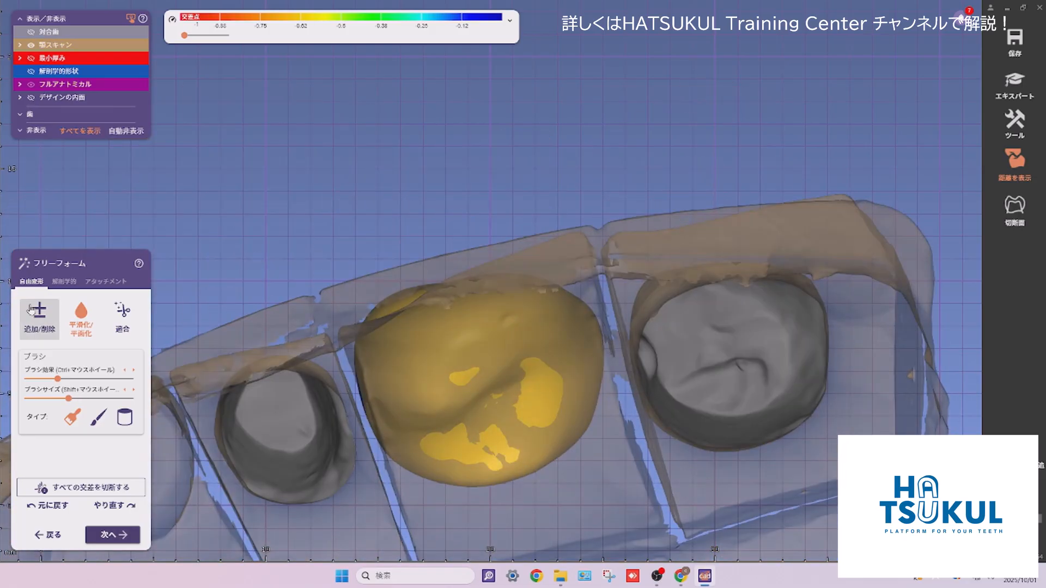
# Reshape the underside of the tooth 36 pontic against the ridge with the Add/Remove brush at a higher strength
pyautogui.click(40, 318)
pyautogui.moveTo(497, 404); pyautogui.dragTo(512, 393, button='right')
pyautogui.moveTo(535, 289); pyautogui.dragTo(551, 269, button='right')
pyautogui.keyDown('ctrl'); pyautogui.scroll(3, 530, 285); pyautogui.keyUp('ctrl')
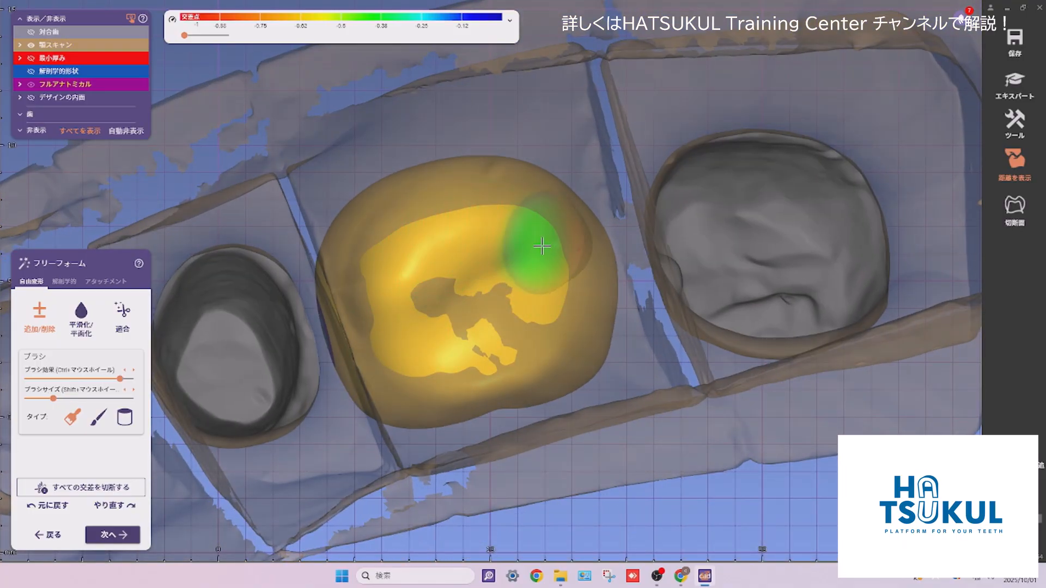
pyautogui.moveTo(425, 281)
pyautogui.mouseDown(button='right')
pyautogui.moveTo(488, 250)
pyautogui.moveTo(509, 261)
pyautogui.moveTo(551, 238)
pyautogui.moveTo(560, 252)
pyautogui.moveTo(567, 240)
pyautogui.mouseUp(button='right')
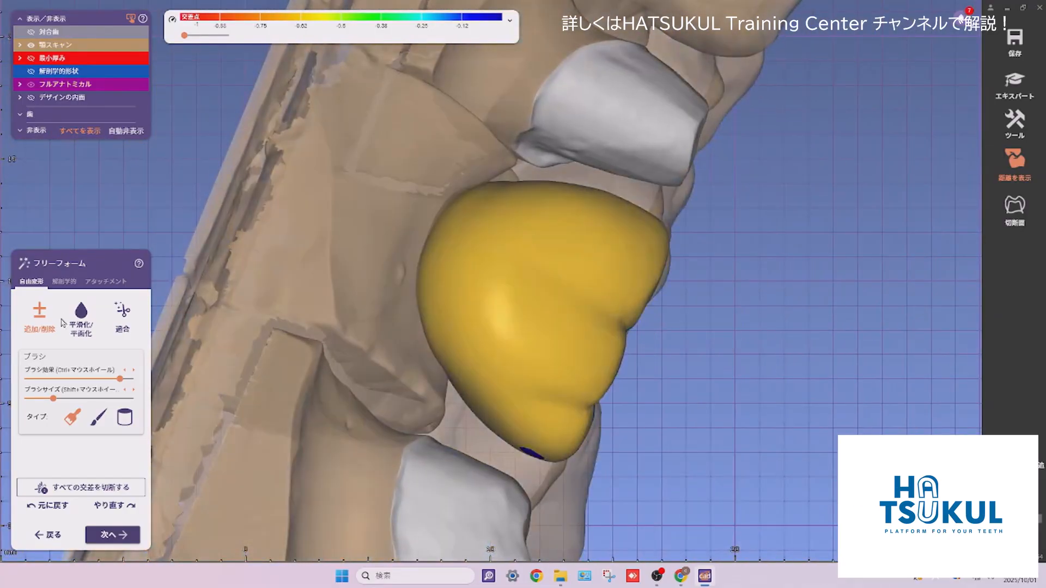
# Smooth the reshaped base of the tooth 36 pontic with the Smooth/Flatten brush at a reduced strength
pyautogui.click(81, 320)
pyautogui.keyDown('ctrl'); pyautogui.scroll(-5, 490, 316); pyautogui.keyUp('ctrl')
pyautogui.keyDown('ctrl'); pyautogui.scroll(-3, 494, 275); pyautogui.keyUp('ctrl')
pyautogui.moveTo(495, 276); pyautogui.dragTo(506, 154, button='right')
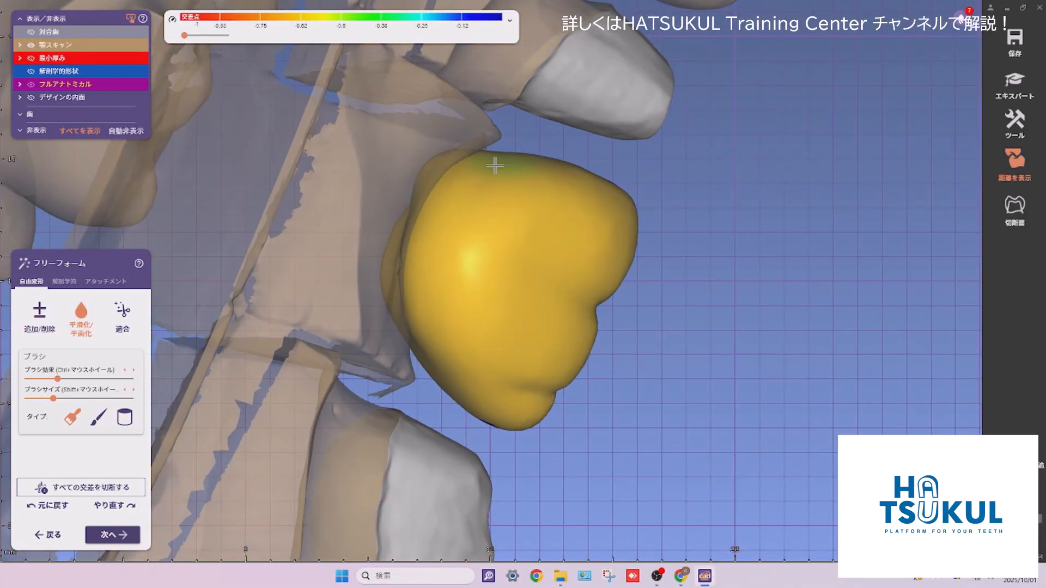
pyautogui.moveTo(473, 262); pyautogui.dragTo(577, 158, button='right')
pyautogui.moveTo(523, 225); pyautogui.dragTo(672, 322, button='right')
pyautogui.moveTo(561, 460); pyautogui.dragTo(644, 390, button='right')
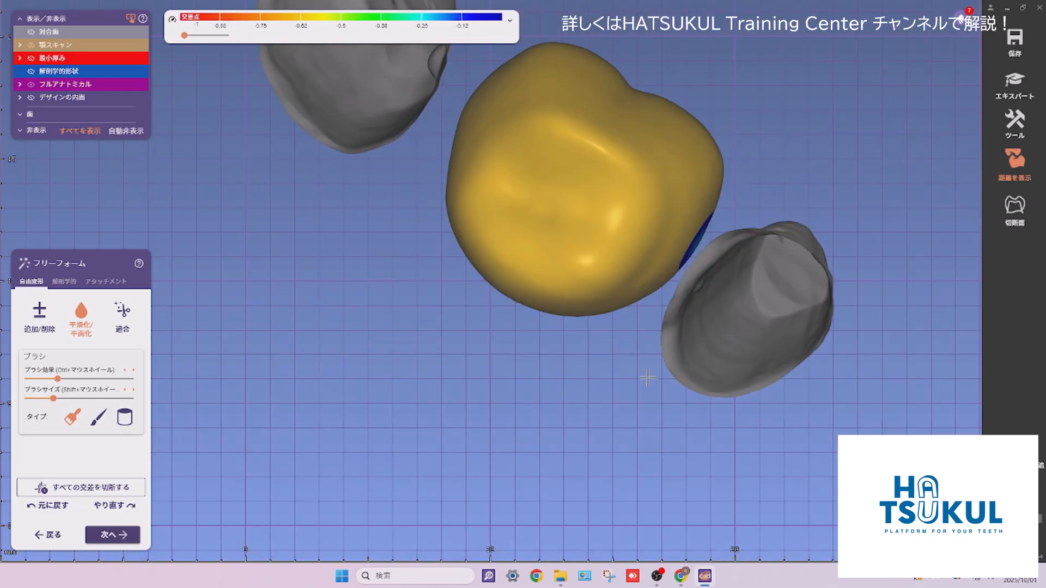
# Even out the remaining hollows on the tooth 36 pontic's underside using a larger smoothing brush
pyautogui.moveTo(614, 212)
pyautogui.mouseDown(button='right')
pyautogui.moveTo(567, 175)
pyautogui.moveTo(467, 359)
pyautogui.moveTo(494, 296)
pyautogui.mouseUp(button='right')
pyautogui.keyDown('shift'); pyautogui.scroll(4, 494, 295); pyautogui.keyUp('shift')
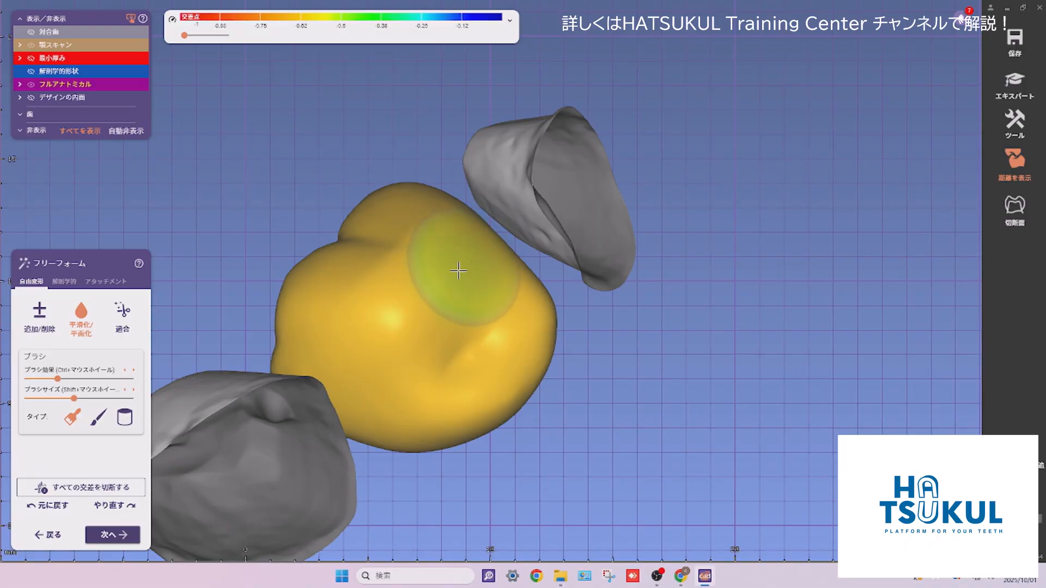
pyautogui.moveTo(385, 373); pyautogui.dragTo(499, 265, button='right')
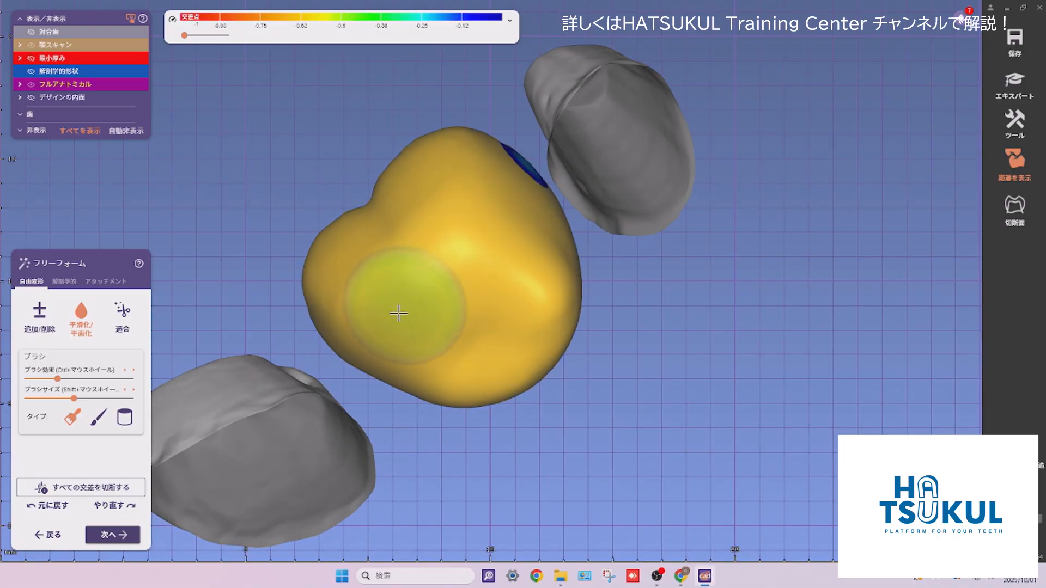
pyautogui.moveTo(432, 337); pyautogui.dragTo(220, 328, button='right')
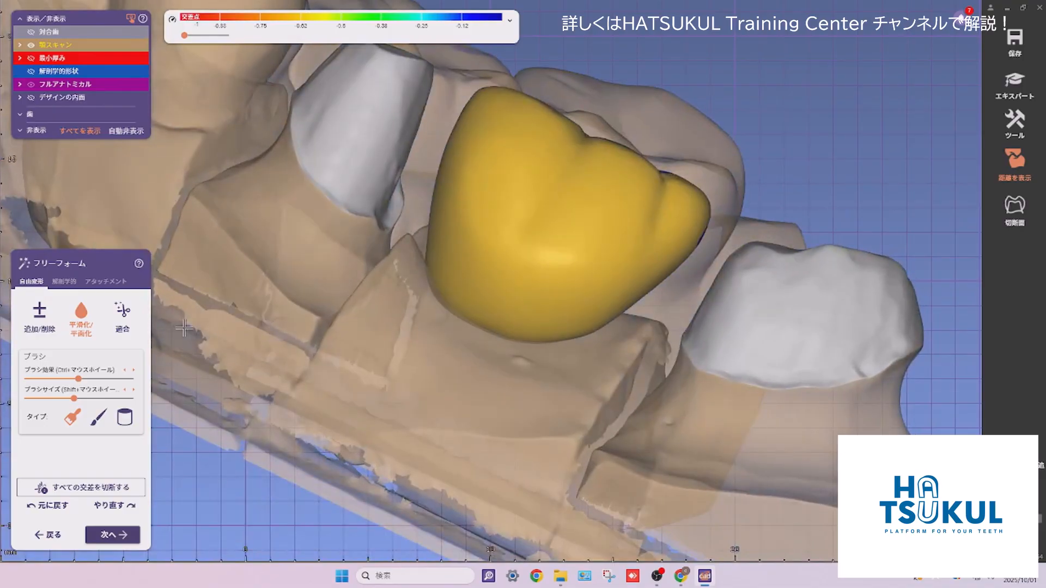
# Open the adaptation options and examine the occlusal intersections of the three bridge teeth with the opposing arch
pyautogui.click(123, 325)
pyautogui.scroll(-2, 537, 250)
pyautogui.moveTo(537, 250); pyautogui.dragTo(449, 334, button='right')
pyautogui.middleClick(498, 293)
pyautogui.scroll(1, 499, 293)
pyautogui.moveTo(498, 293); pyautogui.dragTo(493, 212, button='right')
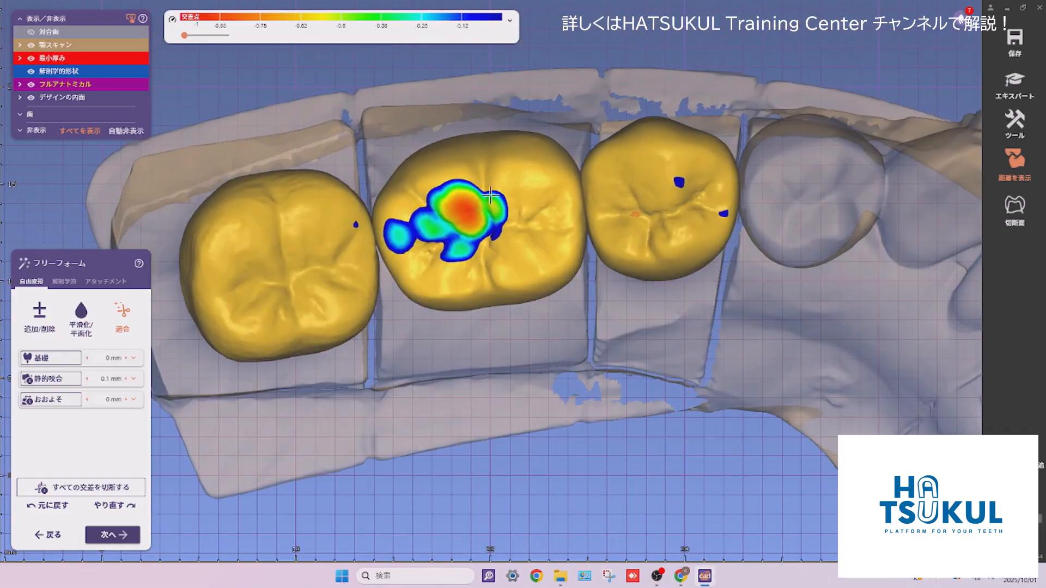
# Isolate the tooth 37 crown by hiding teeth 36 and 35, and inspect its mesial and occlusal surfaces
pyautogui.keyDown('ctrl'); pyautogui.middleClick(540, 315); pyautogui.keyUp('ctrl')
pyautogui.keyDown('ctrl'); pyautogui.middleClick(463, 273); pyautogui.keyUp('ctrl')
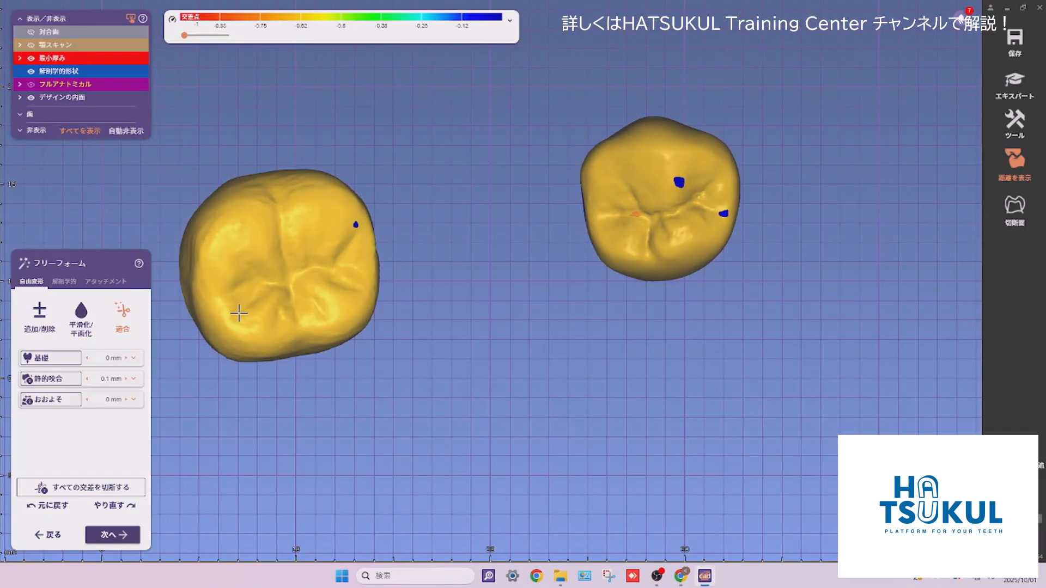
pyautogui.keyDown('ctrl'); pyautogui.middleClick(662, 222); pyautogui.keyUp('ctrl')
pyautogui.keyDown('ctrl'); pyautogui.middleClick(662, 224); pyautogui.keyUp('ctrl')
pyautogui.middleClick(231, 303)
pyautogui.moveTo(439, 382); pyautogui.dragTo(437, 292, button='right')
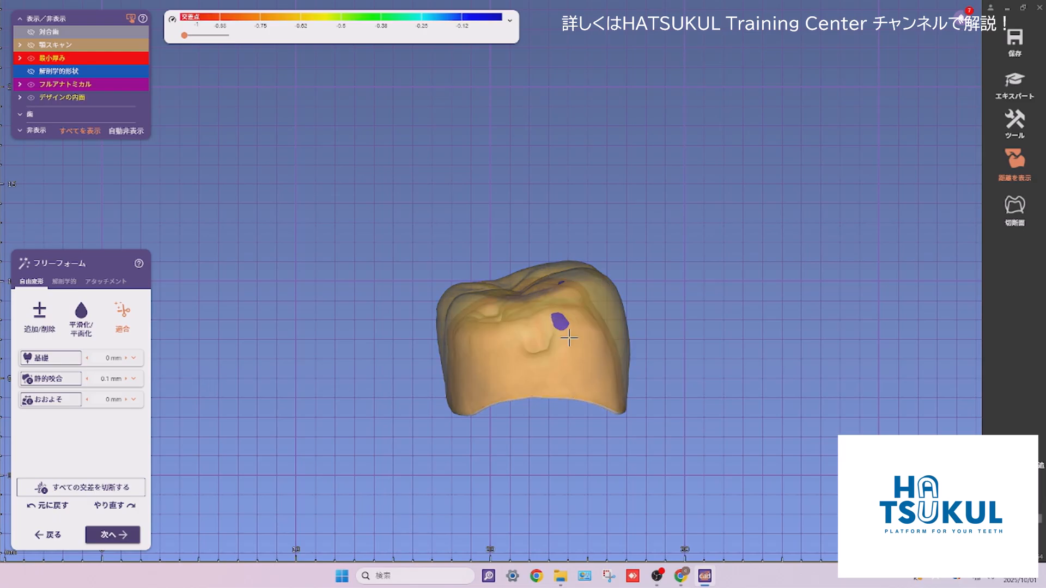
pyautogui.moveTo(540, 323); pyautogui.dragTo(537, 256, button='right')
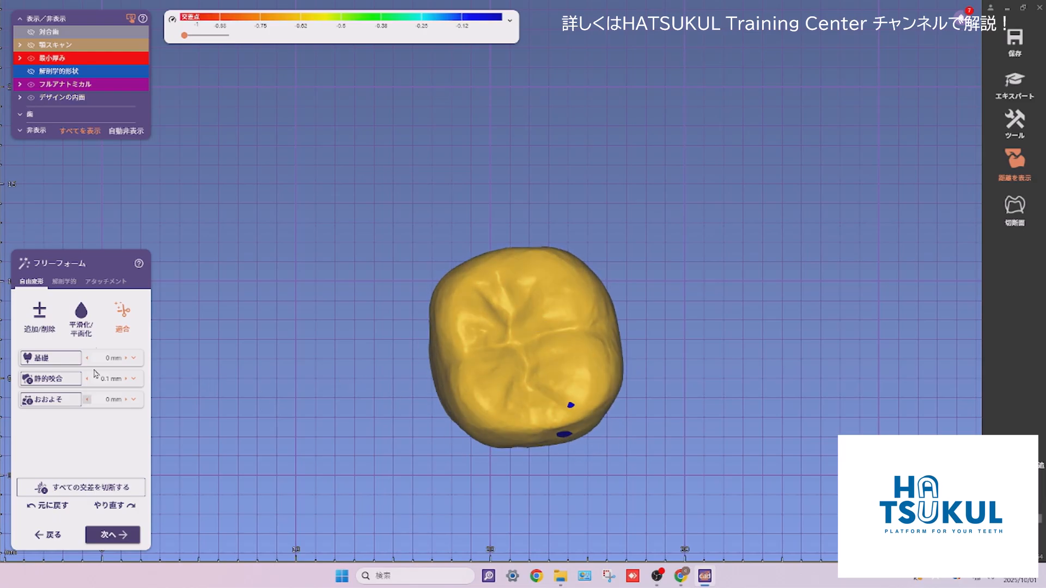
# Slightly reposition the isolated tooth 37 crown with the anatomic whole-tooth preset and bring back the surrounding scan and teeth
pyautogui.click(60, 283)
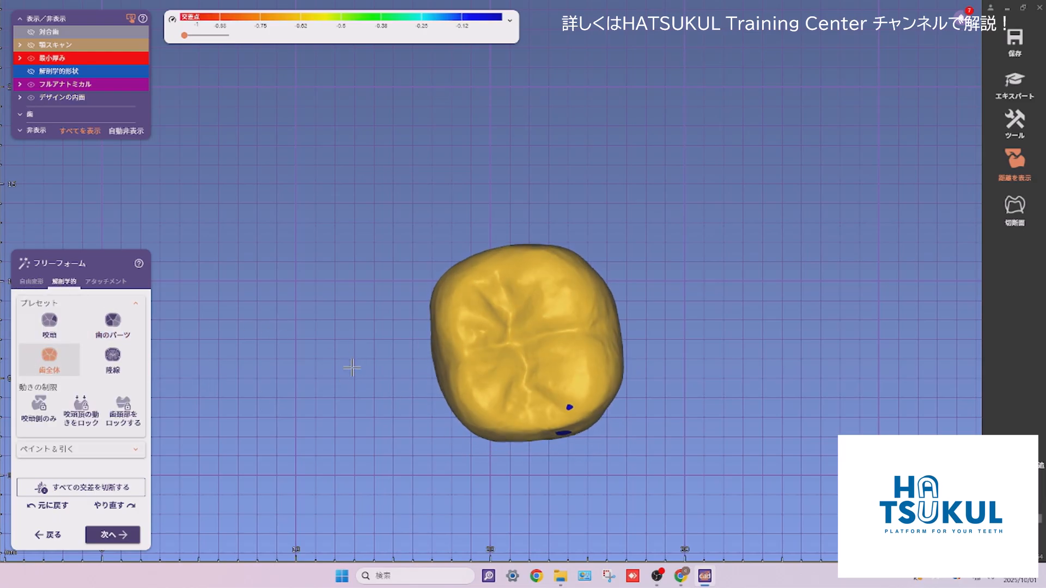
pyautogui.moveTo(483, 365); pyautogui.dragTo(481, 374, button='right')
pyautogui.moveTo(602, 329); pyautogui.dragTo(594, 334)
pyautogui.moveTo(595, 333); pyautogui.dragTo(516, 351, button='right')
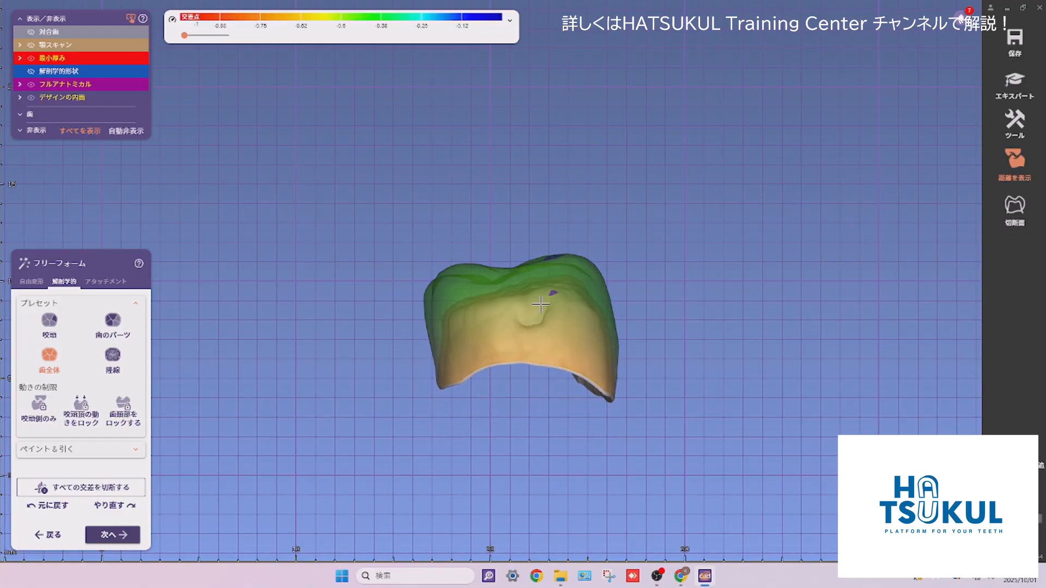
pyautogui.press('j')
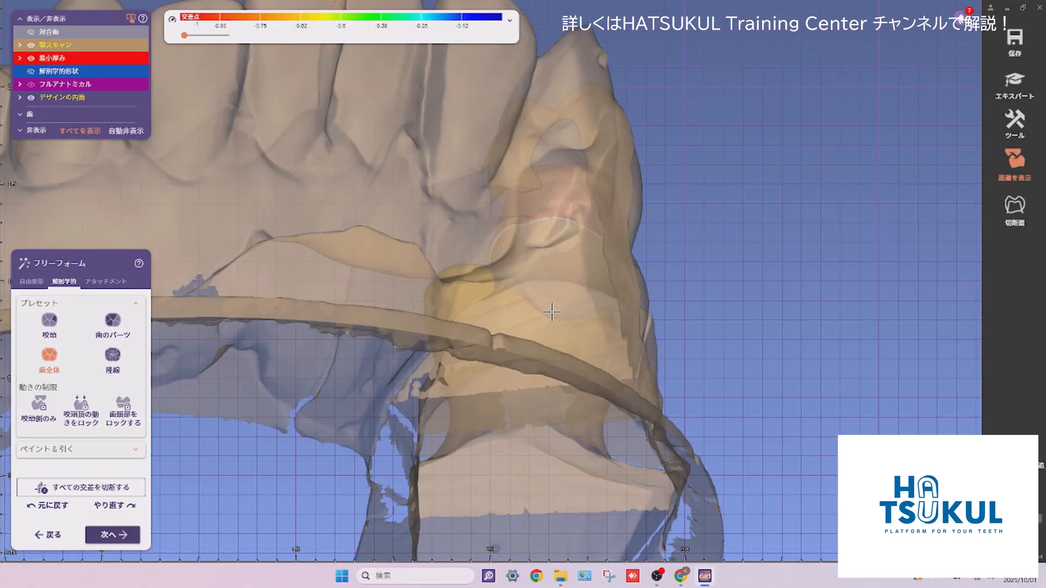
pyautogui.moveTo(514, 313); pyautogui.dragTo(711, 231, button='right')
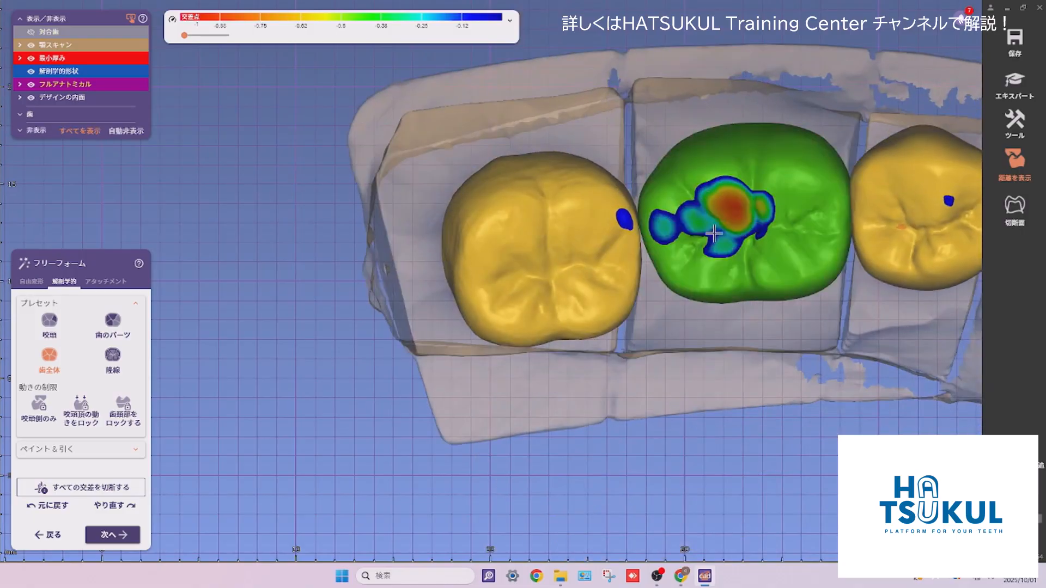
# Pull the buccal outline of tooth 37 slightly inward with the whole-tooth preset to align it with the arch
pyautogui.scroll(1, 711, 231)
pyautogui.middleClick(710, 230)
pyautogui.moveTo(395, 291); pyautogui.dragTo(372, 264, button='right')
pyautogui.moveTo(316, 286); pyautogui.dragTo(284, 298, button='right')
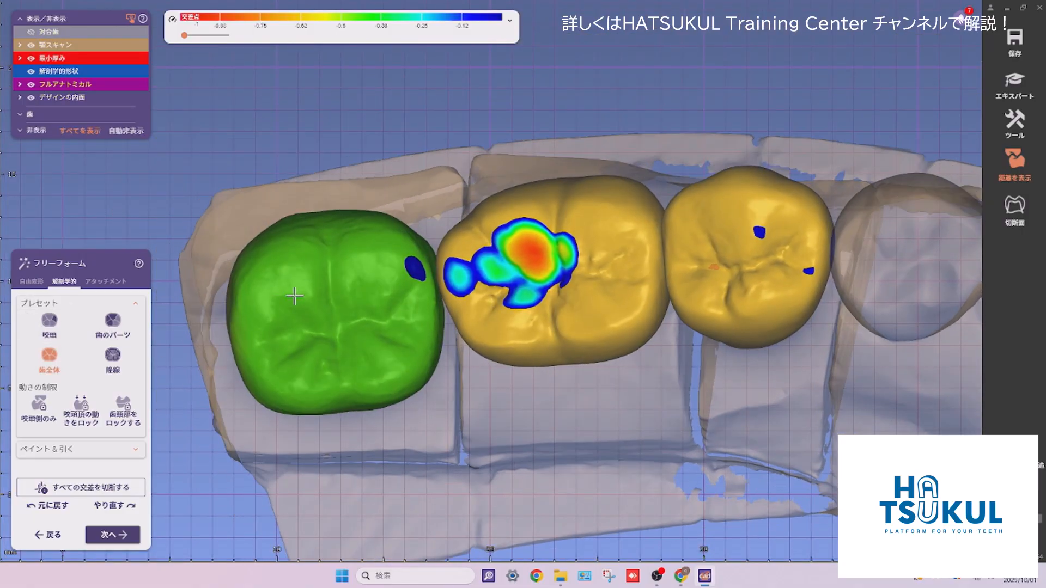
pyautogui.moveTo(325, 214); pyautogui.dragTo(324, 225)
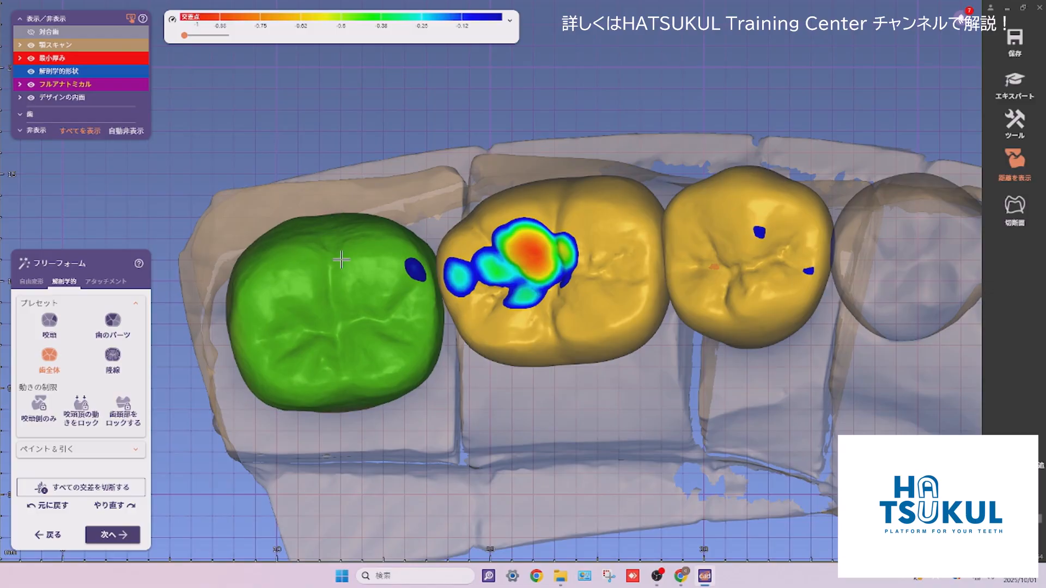
# Isolate the tooth 37 crown again and smooth its axial walls with the Smooth/Flatten brush
pyautogui.moveTo(341, 257); pyautogui.dragTo(497, 343, button='right')
pyautogui.keyDown('ctrl'); pyautogui.click(480, 539); pyautogui.keyUp('ctrl')
pyautogui.keyDown('ctrl'); pyautogui.click(625, 328); pyautogui.keyUp('ctrl')
pyautogui.keyDown('ctrl'); pyautogui.click(819, 241); pyautogui.keyUp('ctrl')
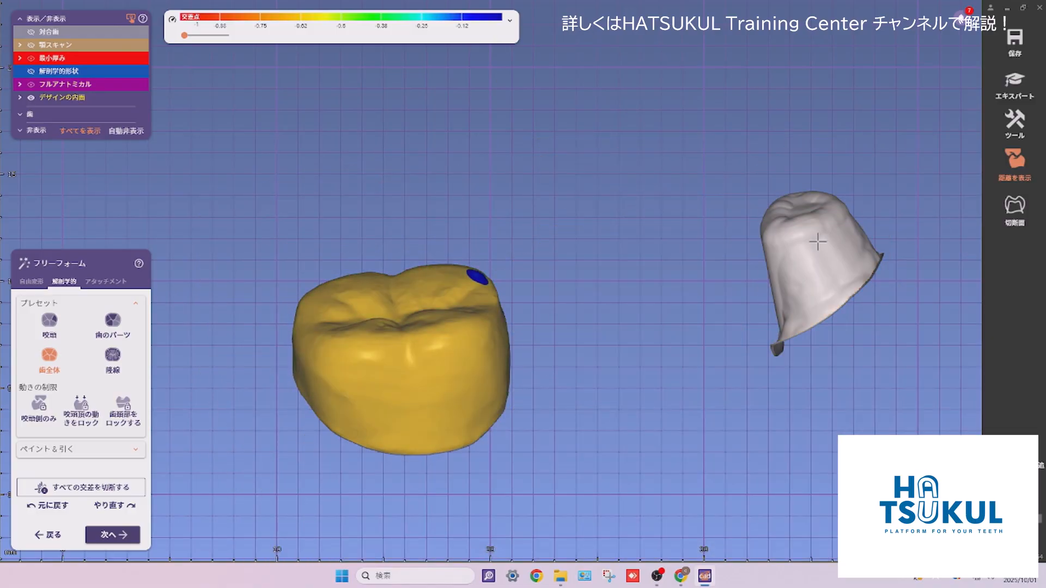
pyautogui.click(819, 242)
pyautogui.moveTo(606, 311); pyautogui.dragTo(516, 347, button='right')
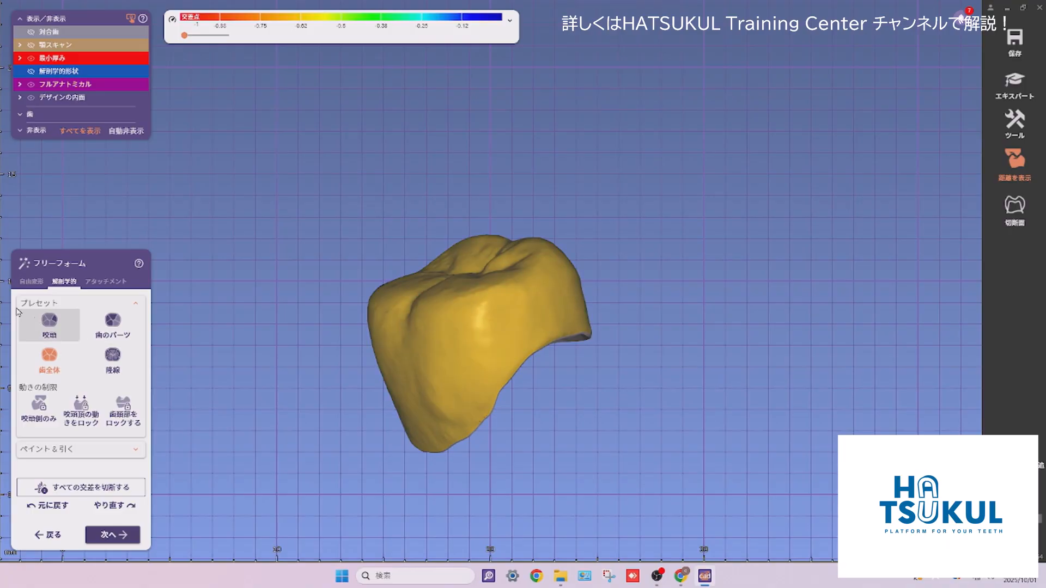
pyautogui.click(31, 281)
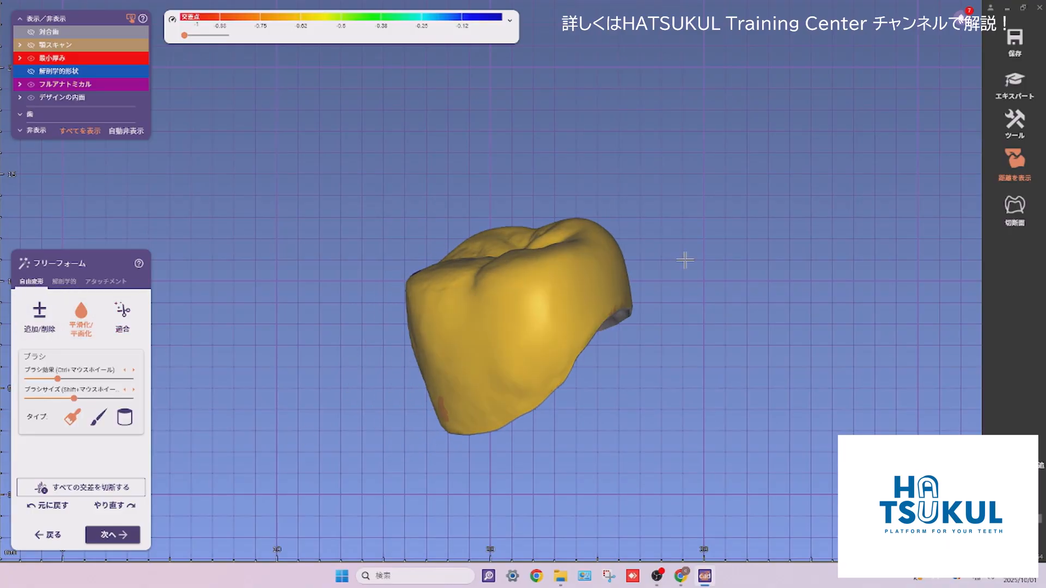
pyautogui.moveTo(514, 324)
pyautogui.mouseDown(button='right')
pyautogui.moveTo(738, 302)
pyautogui.moveTo(657, 314)
pyautogui.mouseUp(button='right')
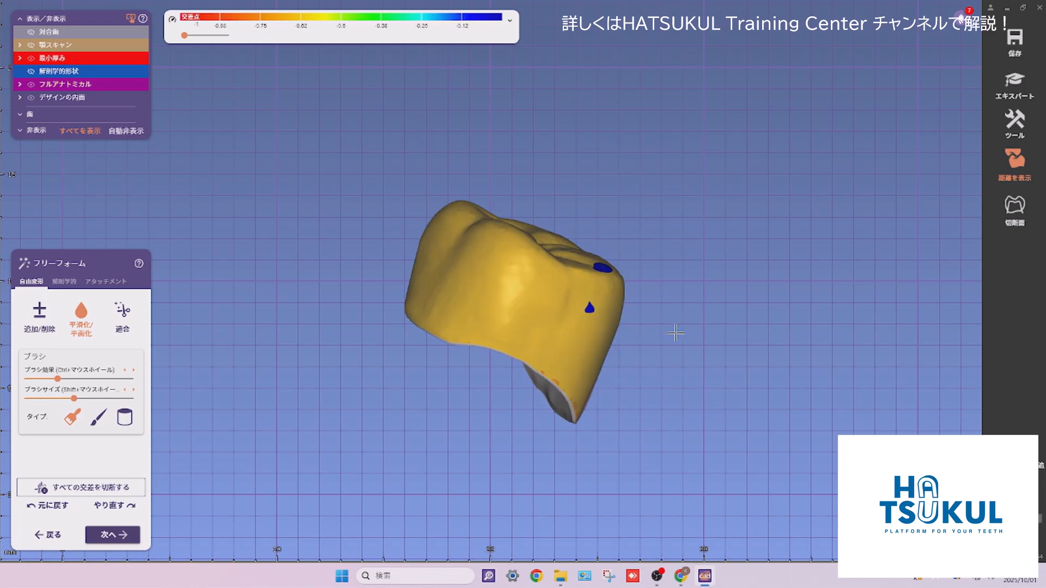
pyautogui.moveTo(413, 262)
pyautogui.mouseDown(button='right')
pyautogui.moveTo(476, 315)
pyautogui.moveTo(428, 207)
pyautogui.mouseUp(button='right')
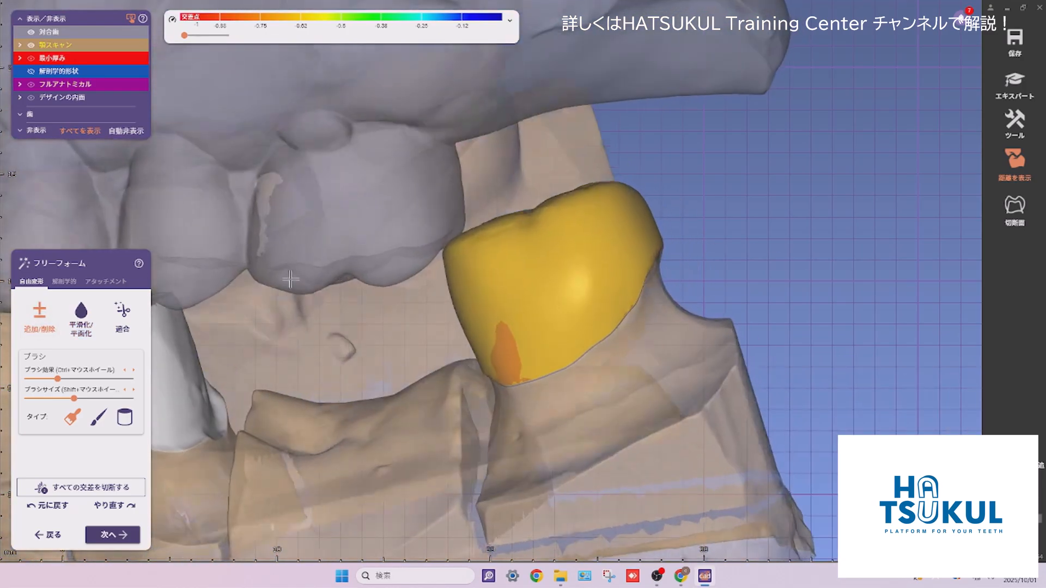
# Build up the thin area near the margin of tooth 37 with a smaller, stronger Add/Remove brush
pyautogui.moveTo(338, 256)
pyautogui.mouseDown(button='right')
pyautogui.moveTo(291, 279)
pyautogui.moveTo(573, 252)
pyautogui.mouseUp(button='right')
pyautogui.keyDown('ctrl'); pyautogui.scroll(3, 510, 312); pyautogui.keyUp('ctrl')
pyautogui.moveTo(510, 313)
pyautogui.mouseDown(button='right')
pyautogui.moveTo(378, 294)
pyautogui.moveTo(497, 278)
pyautogui.moveTo(506, 306)
pyautogui.moveTo(479, 292)
pyautogui.moveTo(354, 293)
pyautogui.mouseUp(button='right')
pyautogui.scroll(1, 497, 278)
pyautogui.moveTo(505, 320); pyautogui.dragTo(412, 315, button='right')
pyautogui.moveTo(446, 272); pyautogui.dragTo(523, 291, button='right')
pyautogui.moveTo(342, 273)
pyautogui.mouseDown(button='right')
pyautogui.moveTo(612, 262)
pyautogui.moveTo(580, 346)
pyautogui.mouseUp(button='right')
pyautogui.moveTo(514, 333)
pyautogui.mouseDown(button='right')
pyautogui.moveTo(528, 245)
pyautogui.moveTo(531, 288)
pyautogui.moveTo(673, 251)
pyautogui.moveTo(657, 218)
pyautogui.moveTo(783, 210)
pyautogui.moveTo(682, 188)
pyautogui.mouseUp(button='right')
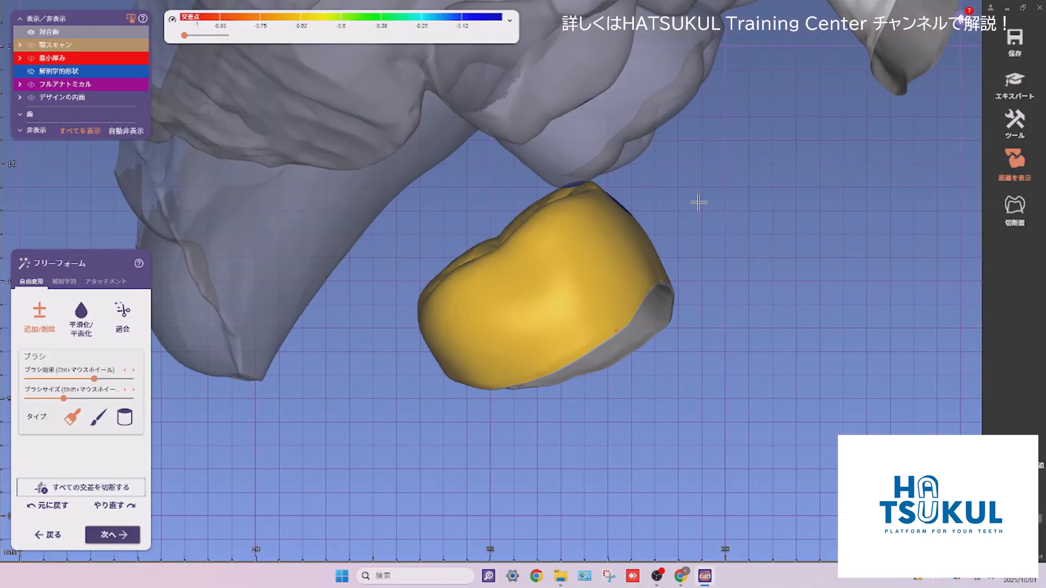
pyautogui.moveTo(438, 314); pyautogui.dragTo(703, 248, button='right')
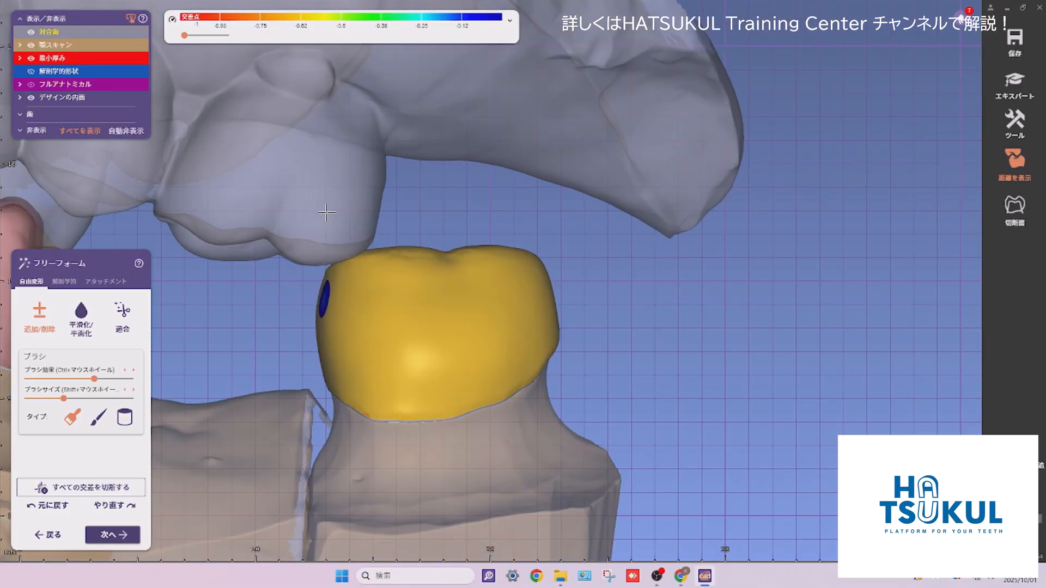
# Show all the bridge teeth and smooth their outer surfaces with the Smooth/Flatten brush at a higher strength
pyautogui.scroll(-4, 318, 213)
pyautogui.moveTo(318, 212); pyautogui.dragTo(468, 321, button='right')
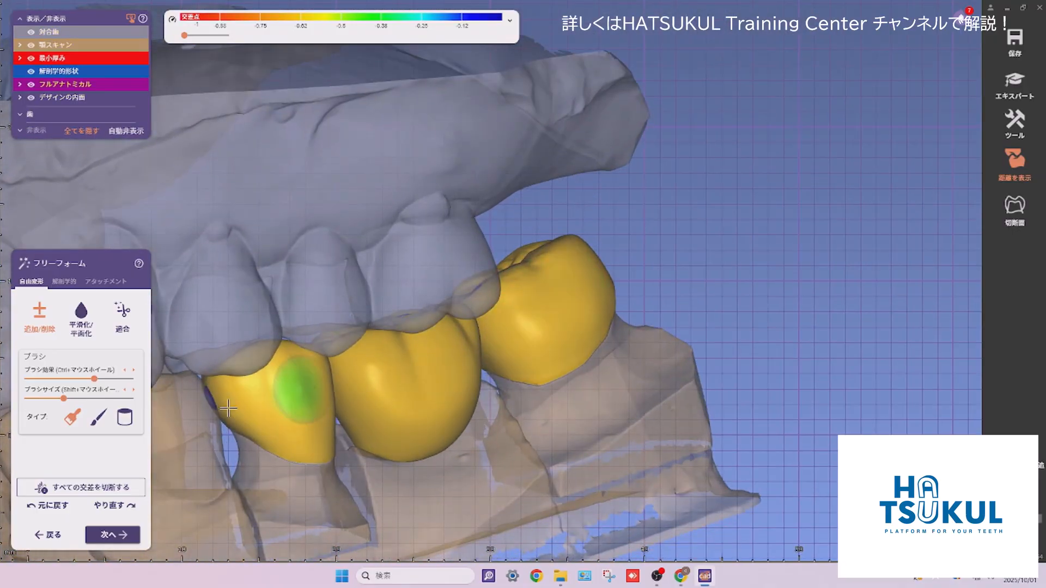
pyautogui.click(80, 327)
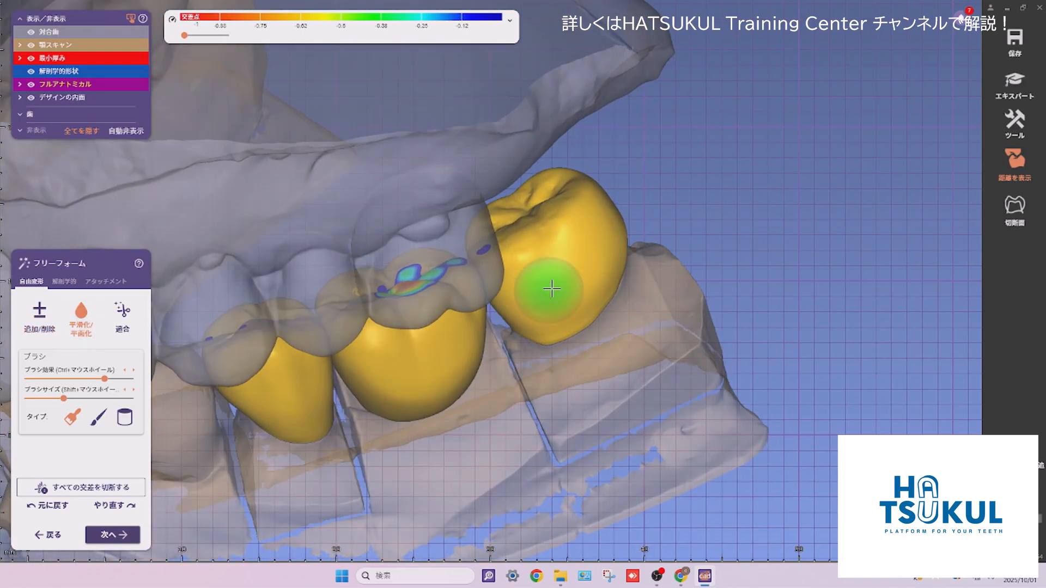
pyautogui.moveTo(612, 245); pyautogui.dragTo(437, 404, button='right')
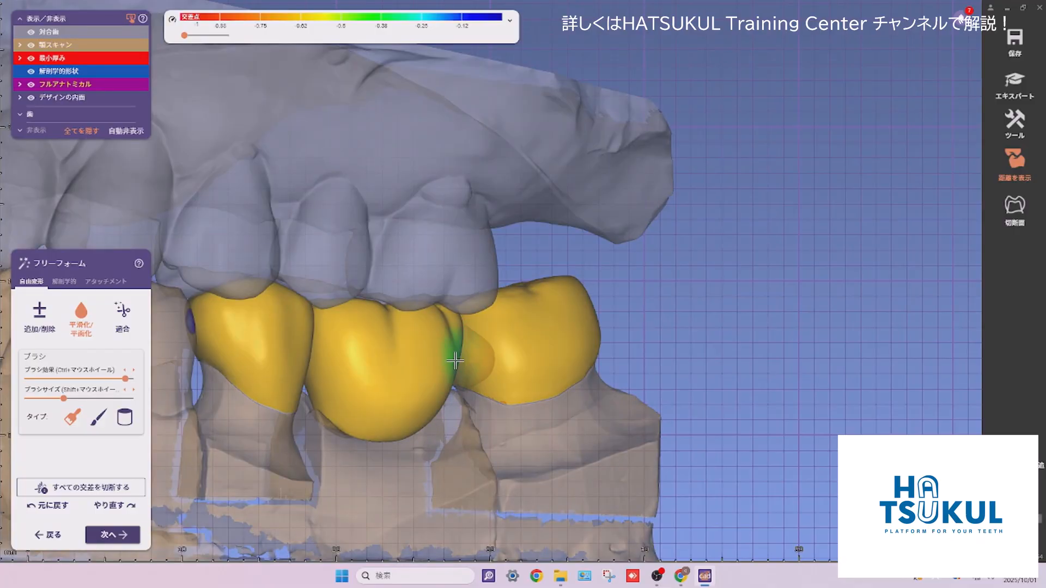
# Adjust the cusps of the tooth 36 pontic with the anatomic Cusp preset and select its buccal part with Tooth Parts
pyautogui.moveTo(348, 388); pyautogui.dragTo(550, 163, button='right')
pyautogui.scroll(3, 550, 164)
pyautogui.click(64, 282)
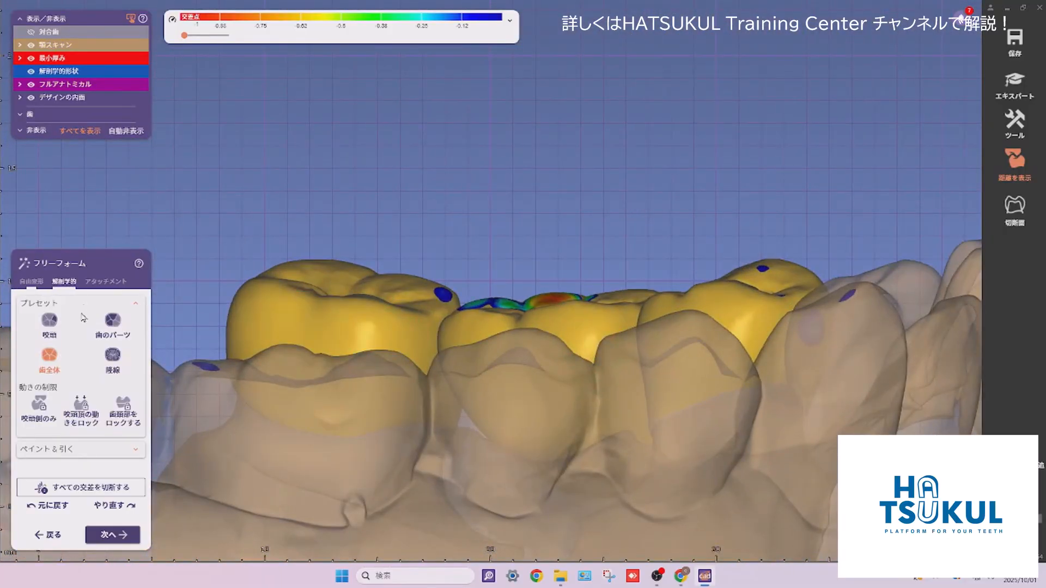
pyautogui.scroll(3, 513, 297)
pyautogui.moveTo(565, 299); pyautogui.dragTo(596, 246, button='right')
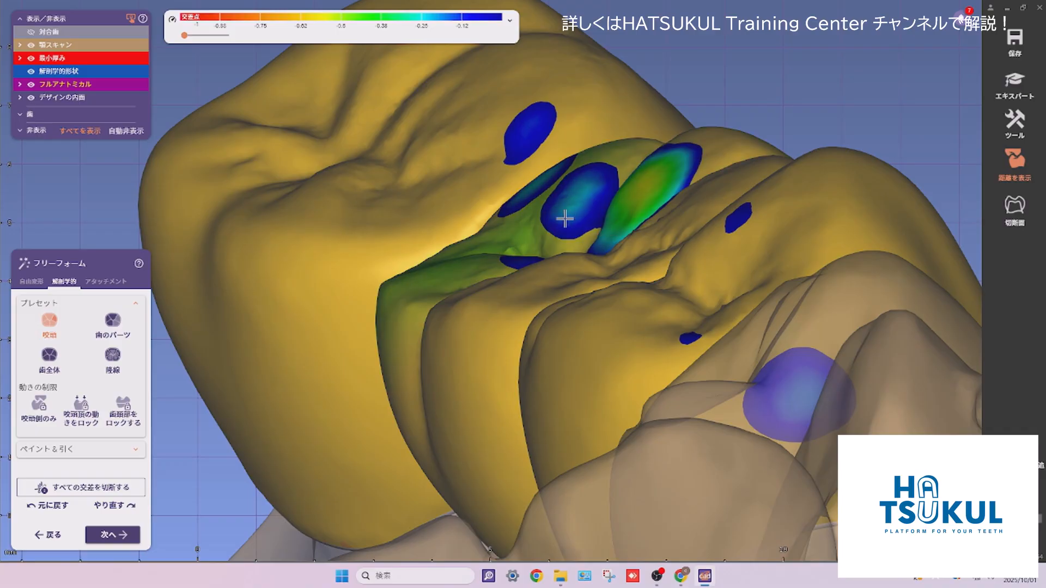
pyautogui.moveTo(634, 213); pyautogui.dragTo(182, 305, button='right')
pyautogui.moveTo(259, 342); pyautogui.dragTo(584, 341, button='right')
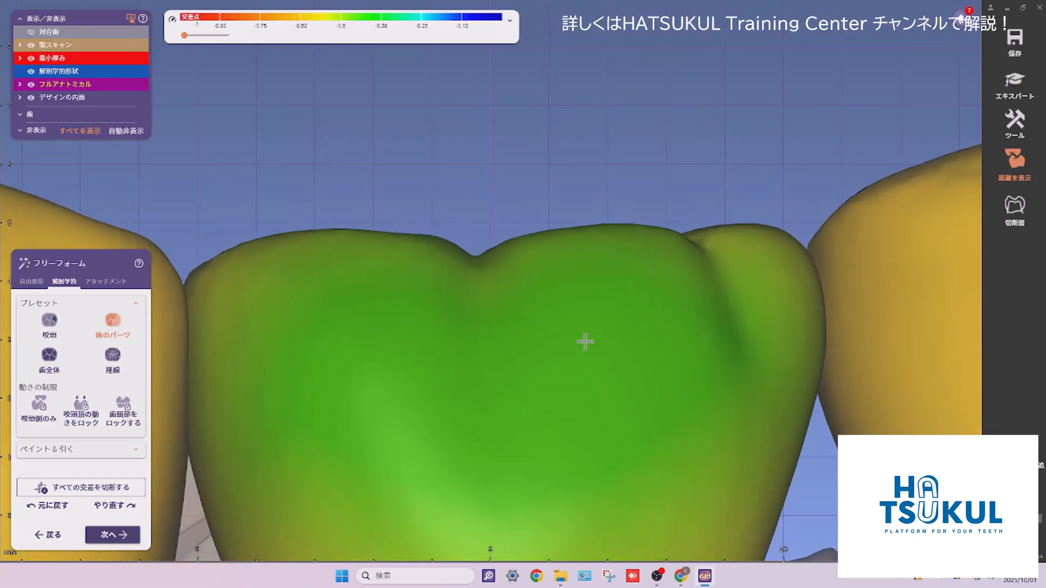
# Reshape the buccal part and cusps of the tooth 36 pontic to reduce its intersections with the opposing teeth
pyautogui.moveTo(476, 292)
pyautogui.mouseDown(button='right')
pyautogui.moveTo(712, 256)
pyautogui.moveTo(696, 280)
pyautogui.moveTo(478, 282)
pyautogui.mouseUp(button='right')
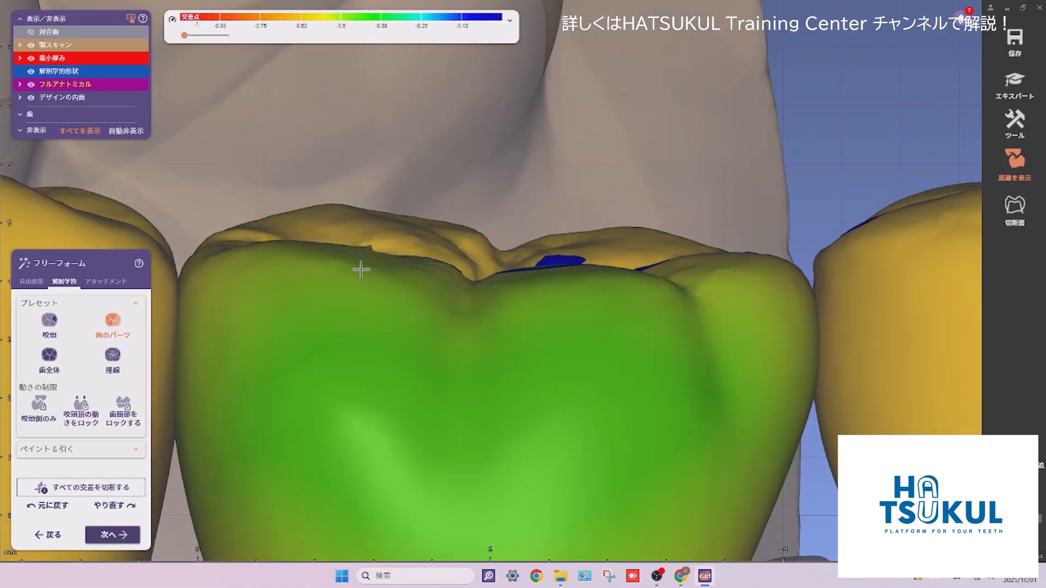
pyautogui.moveTo(607, 245); pyautogui.dragTo(672, 229, button='right')
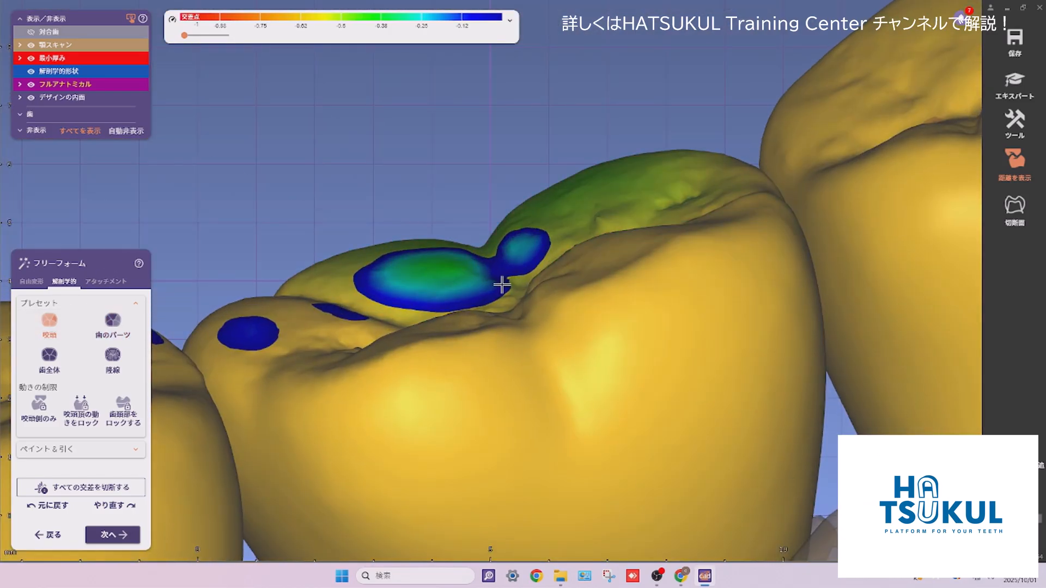
pyautogui.moveTo(548, 279); pyautogui.dragTo(389, 307, button='right')
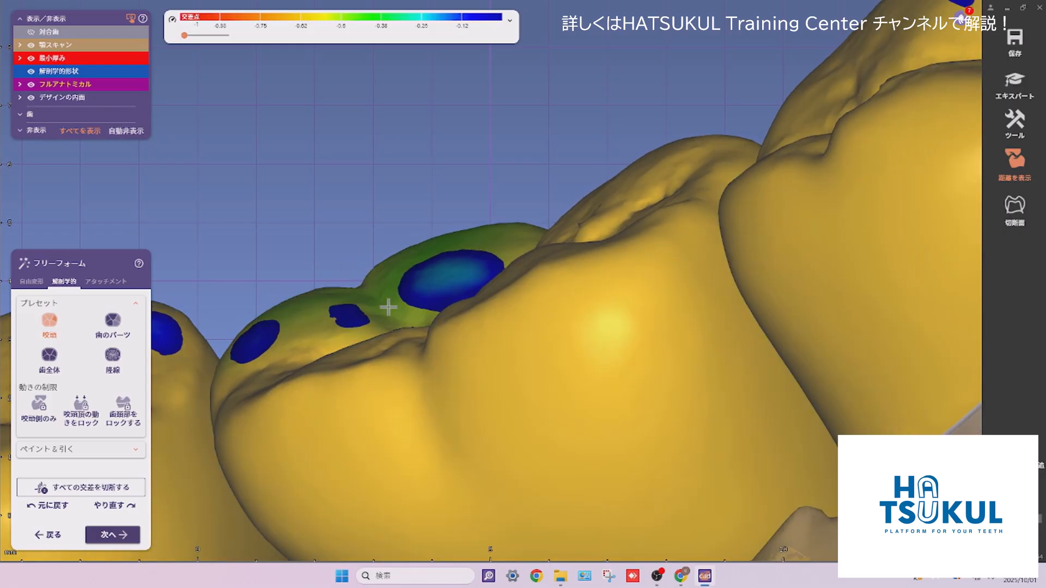
pyautogui.moveTo(461, 286); pyautogui.dragTo(284, 351, button='right')
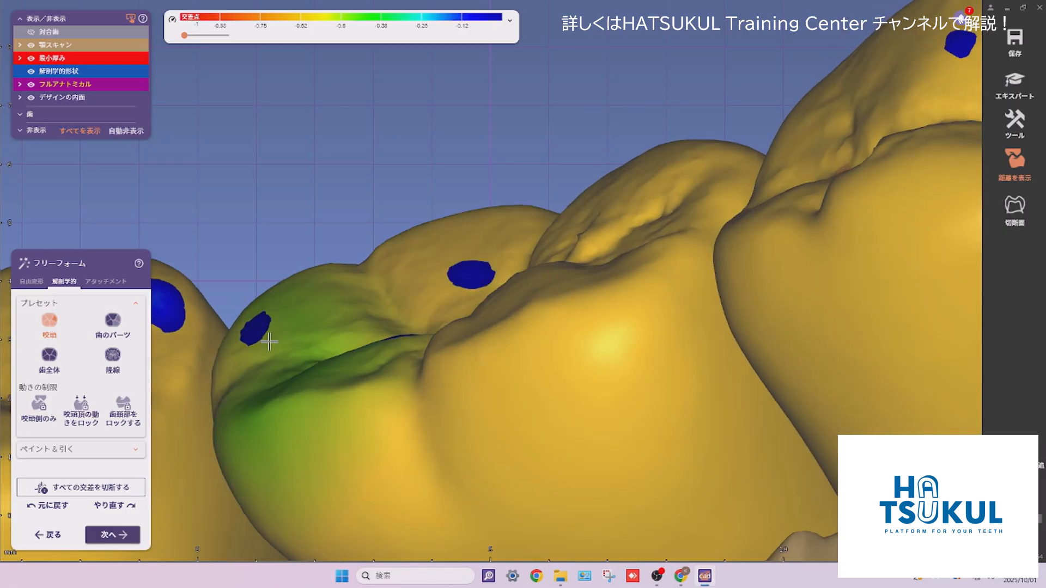
pyautogui.moveTo(523, 245); pyautogui.dragTo(490, 279, button='right')
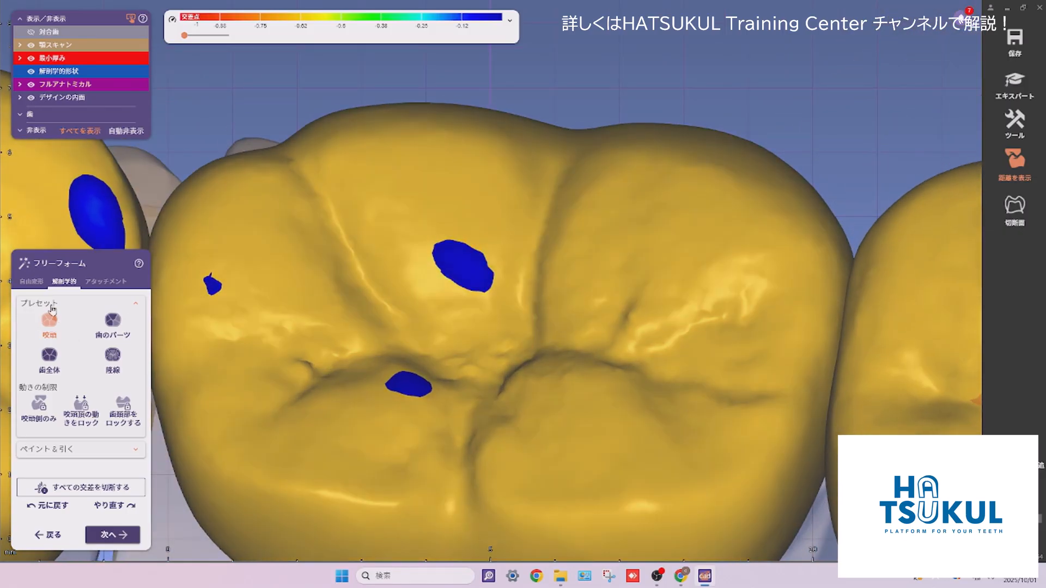
# Carve the fissures and remove contact spots on the tooth 36 occlusal surface with a small Add/Remove brush, reducing its strength
pyautogui.click(41, 283)
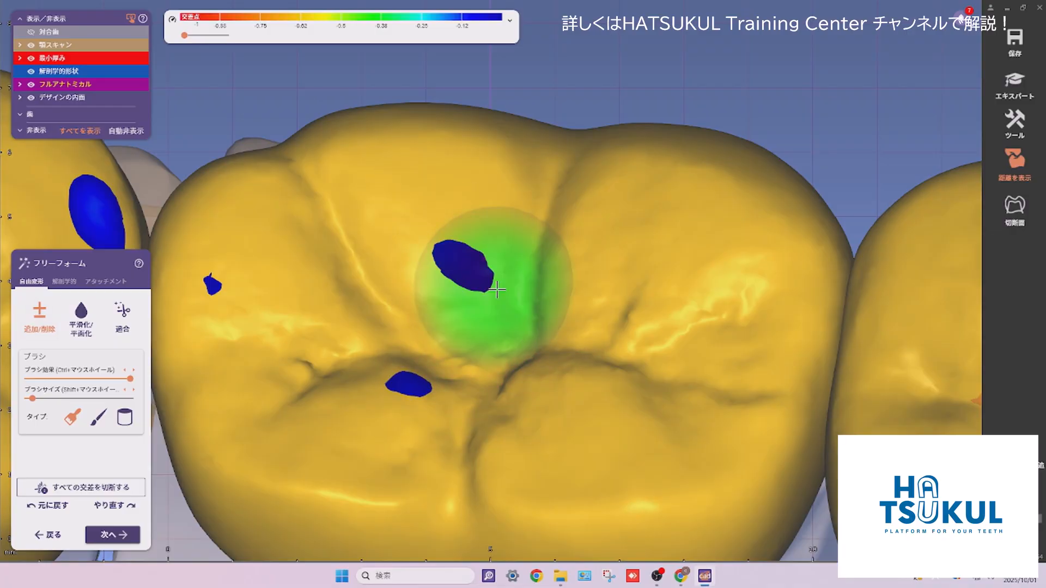
pyautogui.moveTo(514, 303); pyautogui.dragTo(518, 349, button='right')
pyautogui.moveTo(509, 381)
pyautogui.keyDown('shift'); pyautogui.mouseDown()
pyautogui.moveTo(453, 269)
pyautogui.moveTo(463, 376)
pyautogui.mouseUp(); pyautogui.keyUp('shift')
pyautogui.moveTo(294, 297); pyautogui.dragTo(345, 128)
pyautogui.keyDown('ctrl'); pyautogui.scroll(-5, 492, 173); pyautogui.keyUp('ctrl')
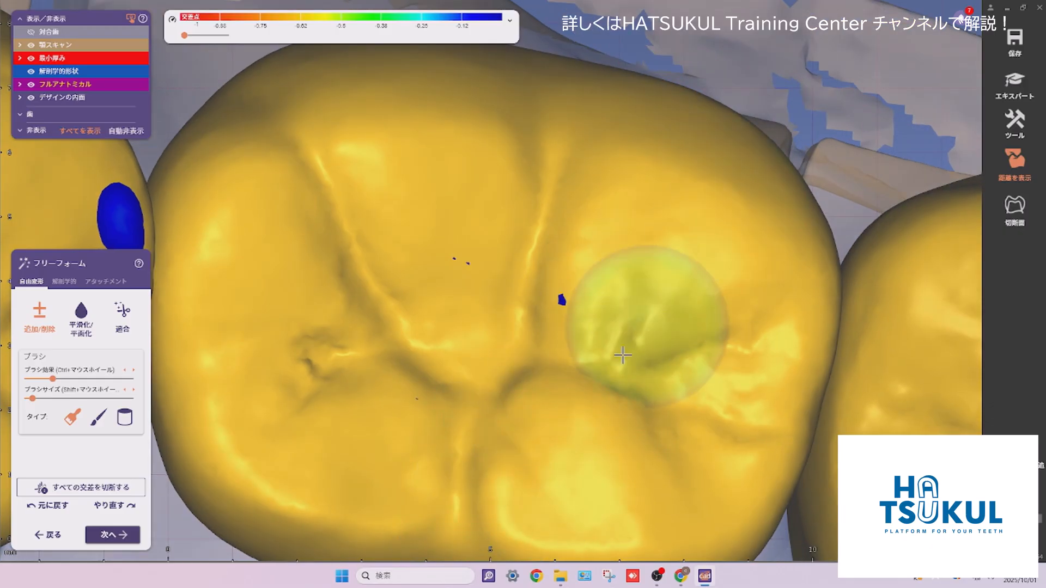
# Remove material from the contact spot on the mesial cusp of tooth 37 with the Add/Remove brush
pyautogui.scroll(-3, 394, 346)
pyautogui.moveTo(359, 405)
pyautogui.mouseDown(button='middle')
pyautogui.moveTo(439, 351)
pyautogui.moveTo(416, 332)
pyautogui.mouseUp(button='middle')
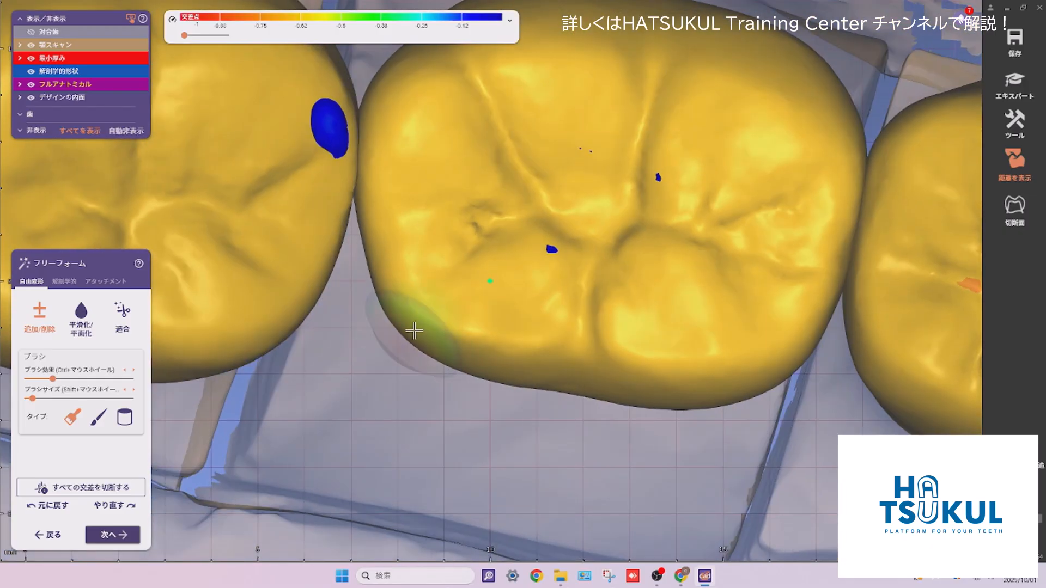
pyautogui.moveTo(303, 134)
pyautogui.keyDown('shift'); pyautogui.mouseDown()
pyautogui.moveTo(327, 136)
pyautogui.moveTo(328, 117)
pyautogui.moveTo(329, 128)
pyautogui.mouseUp(); pyautogui.keyUp('shift')
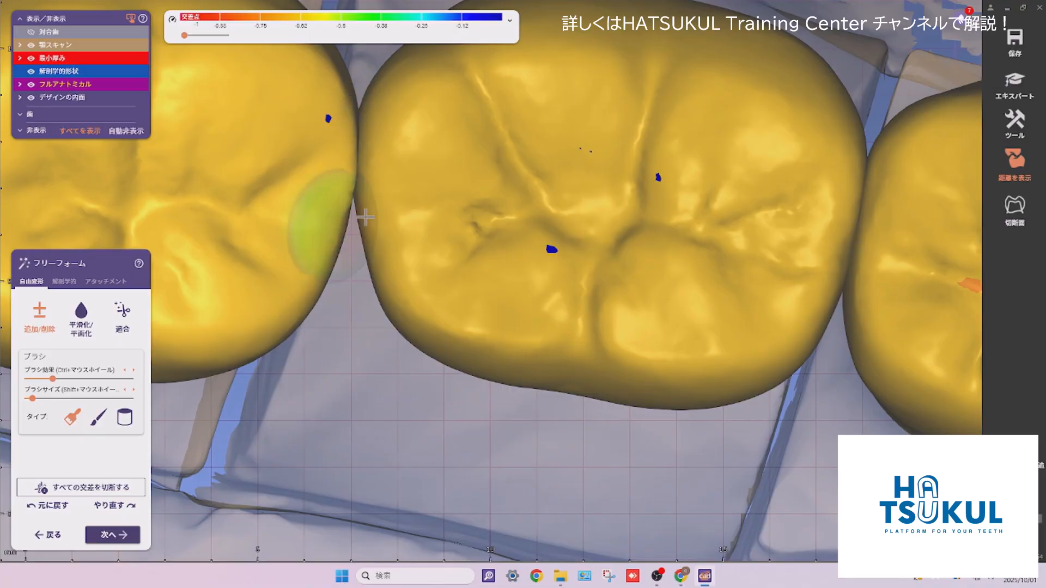
# Reduce the contact spots on the tooth 35 crown, check the bridge from the buccal side, and proceed past freeforming
pyautogui.moveTo(339, 191); pyautogui.dragTo(461, 216, button='right')
pyautogui.scroll(-2, 542, 292)
pyautogui.moveTo(643, 321); pyautogui.dragTo(530, 332, button='middle')
pyautogui.moveTo(530, 332); pyautogui.dragTo(302, 297, button='right')
pyautogui.scroll(-2, 591, 329)
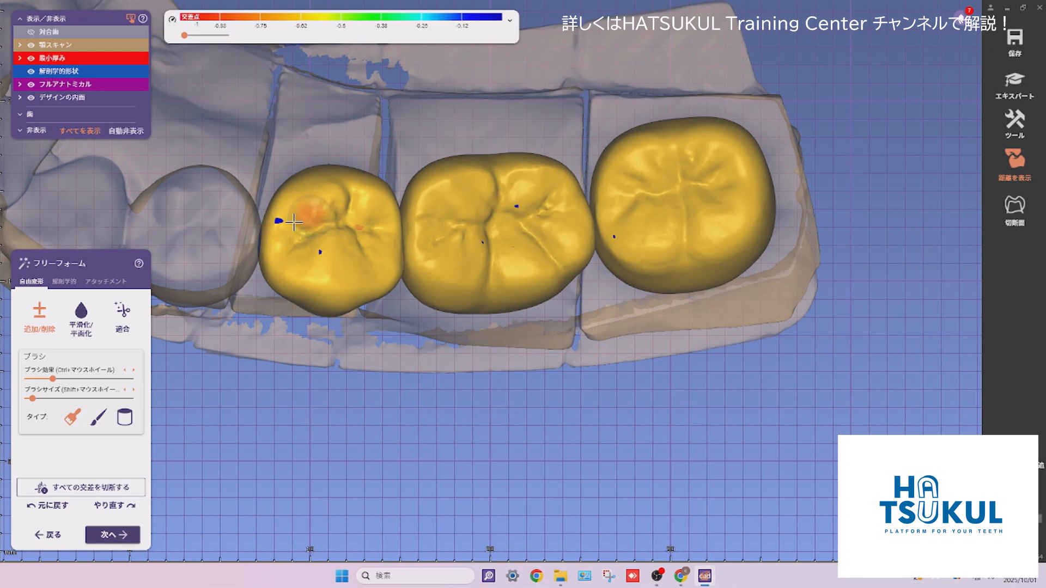
pyautogui.moveTo(364, 240); pyautogui.dragTo(370, 130, button='right')
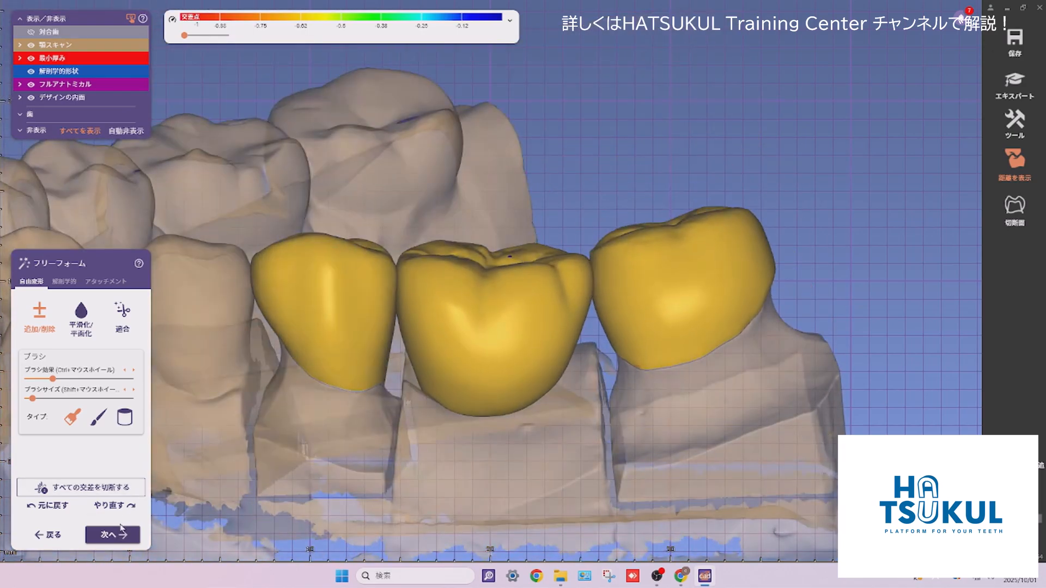
pyautogui.click(121, 531)
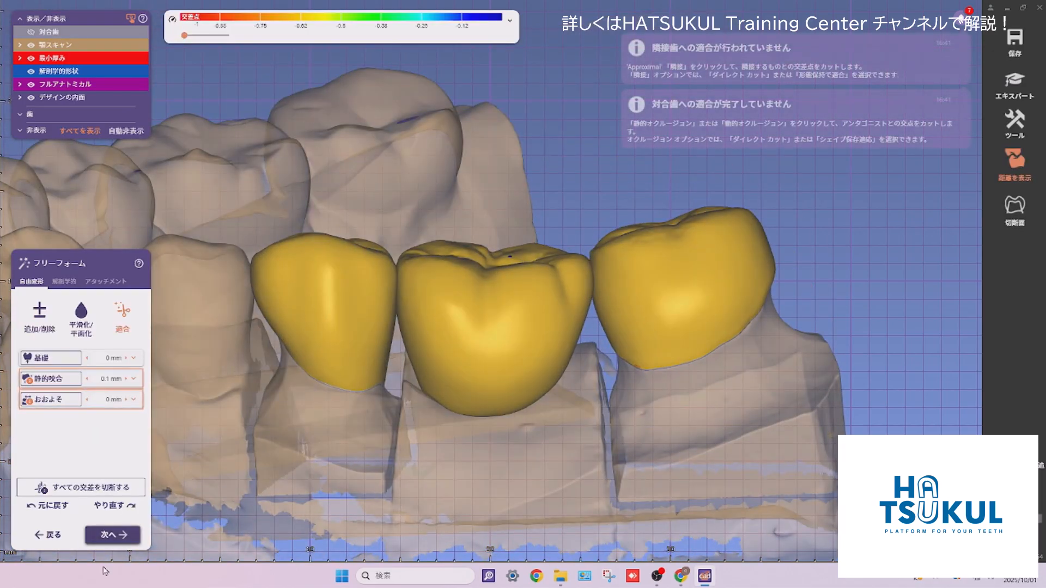
# Proceed to the cutback step, enable exclusion of selected parts, and start marking the occlusal surface of tooth 35 as excluded
pyautogui.moveTo(526, 365); pyautogui.dragTo(525, 338, button='right')
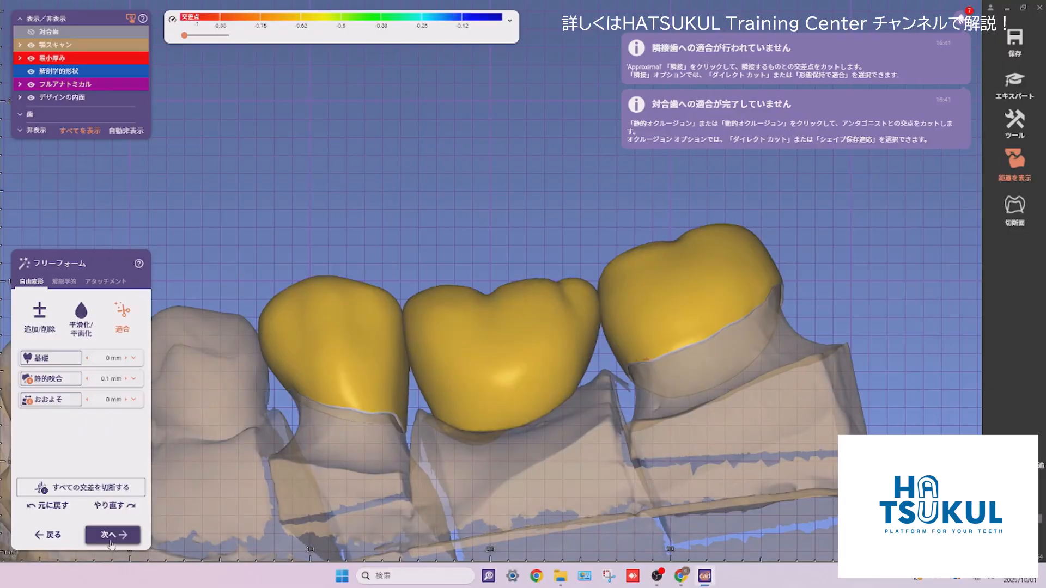
pyautogui.click(113, 538)
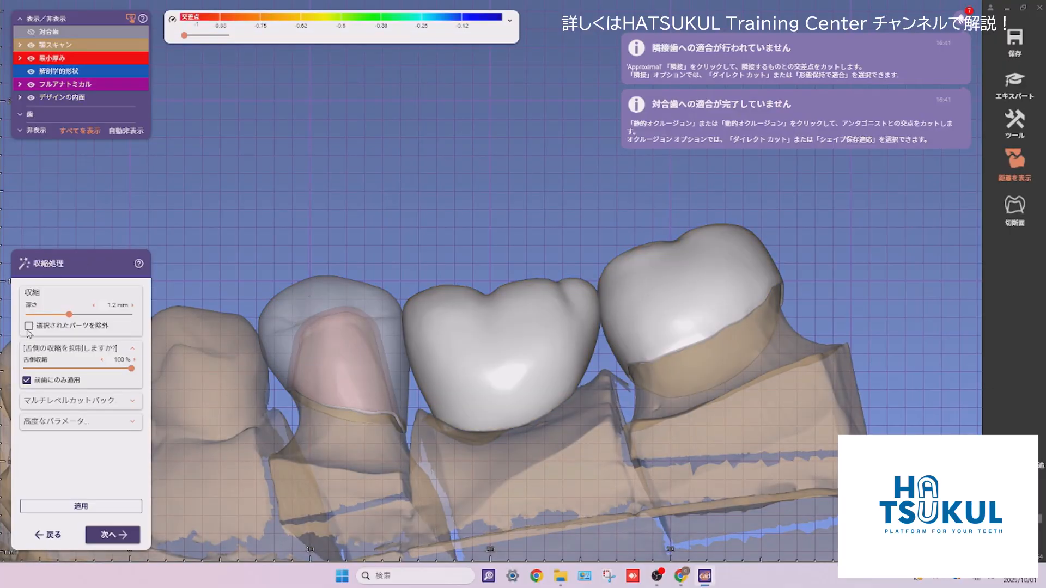
pyautogui.click(28, 326)
pyautogui.moveTo(549, 354); pyautogui.dragTo(576, 366, button='right')
pyautogui.scroll(4, 652, 329)
pyautogui.middleClick(651, 330)
pyautogui.moveTo(651, 329)
pyautogui.mouseDown(button='right')
pyautogui.moveTo(586, 329)
pyautogui.moveTo(533, 292)
pyautogui.moveTo(537, 222)
pyautogui.moveTo(490, 227)
pyautogui.moveTo(615, 269)
pyautogui.mouseUp(button='right')
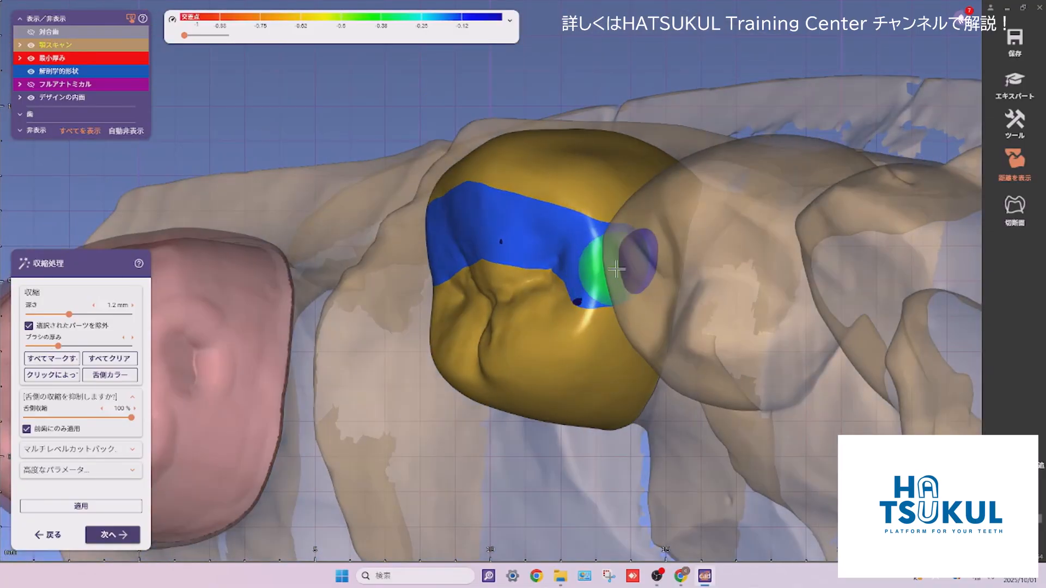
# Extend the excluded area over the rest of the occlusal surface and the lingual side of tooth 35 with a larger brush
pyautogui.moveTo(724, 288)
pyautogui.mouseDown(button='right')
pyautogui.moveTo(645, 341)
pyautogui.moveTo(397, 273)
pyautogui.moveTo(419, 239)
pyautogui.mouseUp(button='right')
pyautogui.moveTo(350, 229); pyautogui.dragTo(192, 222)
pyautogui.keyDown('shift'); pyautogui.scroll(5, 233, 270); pyautogui.keyUp('shift')
pyautogui.moveTo(263, 272)
pyautogui.mouseDown(button='right')
pyautogui.moveTo(257, 250)
pyautogui.moveTo(303, 299)
pyautogui.moveTo(458, 376)
pyautogui.moveTo(479, 311)
pyautogui.moveTo(582, 346)
pyautogui.moveTo(541, 376)
pyautogui.mouseUp(button='right')
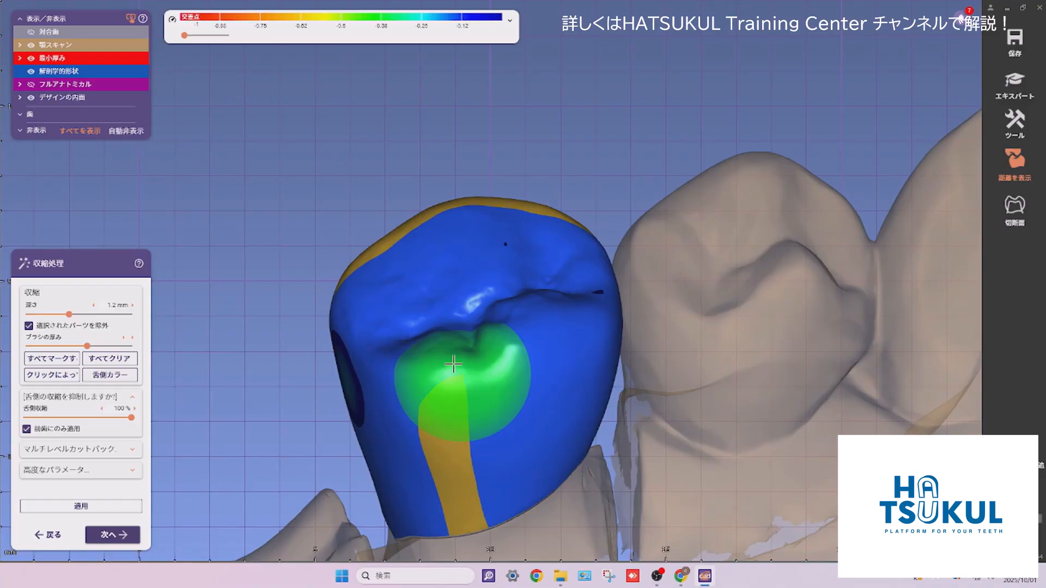
pyautogui.moveTo(508, 487); pyautogui.dragTo(196, 373, button='right')
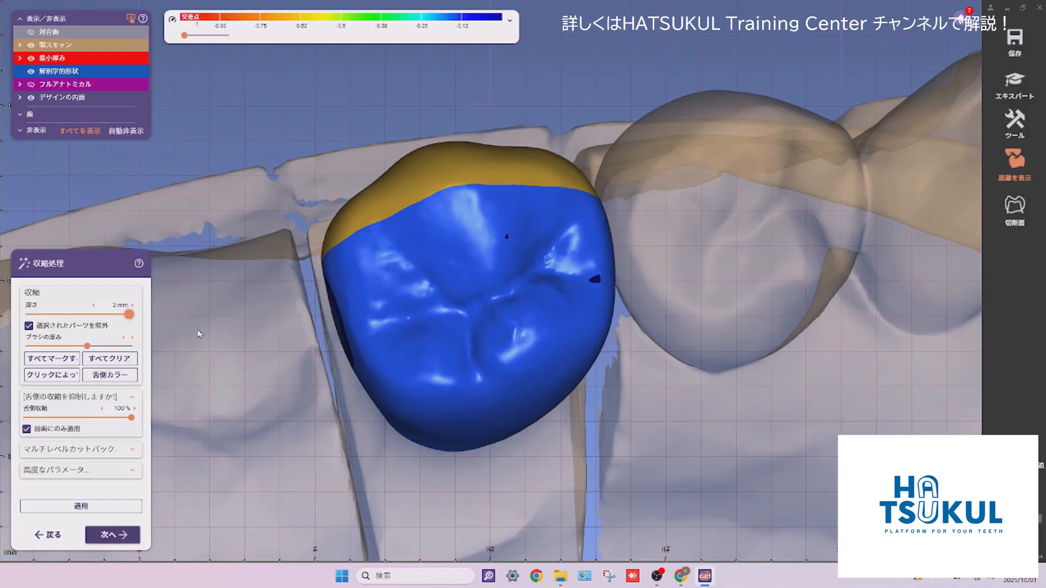
# Apply the cutback to tooth 35 with a depth of 2 mm and proceed past its freeforming to the connectors
pyautogui.click(92, 507)
pyautogui.moveTo(416, 420); pyautogui.dragTo(364, 467, button='right')
pyautogui.click(111, 542)
pyautogui.scroll(-4, 532, 304)
pyautogui.moveTo(676, 305); pyautogui.dragTo(675, 327, button='right')
pyautogui.scroll(-3, 675, 327)
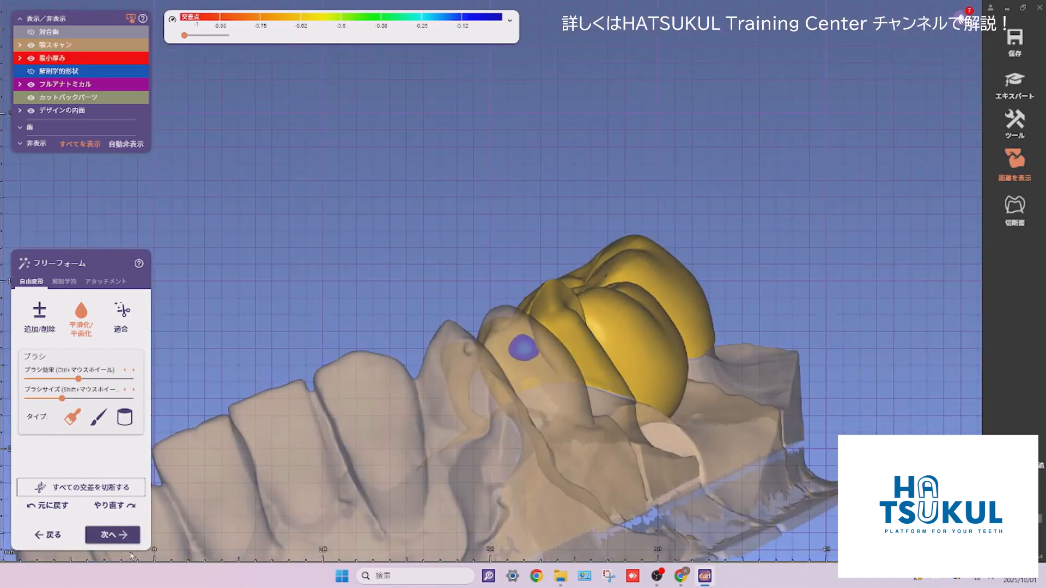
pyautogui.click(112, 536)
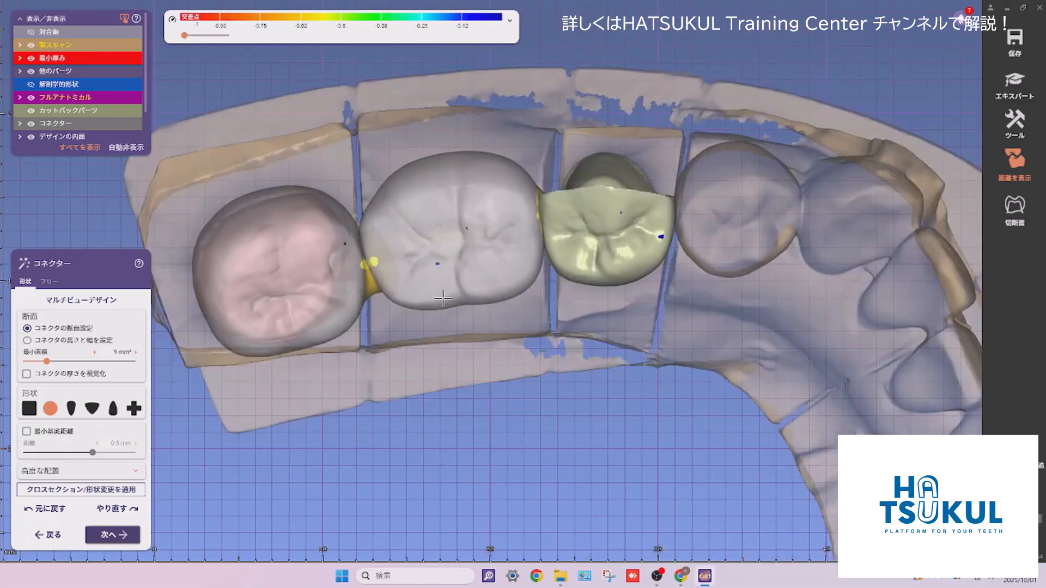
# Define the connectors by height and width, applying a 3 mm height with a width of 5 mm and then 4 mm
pyautogui.click(91, 343)
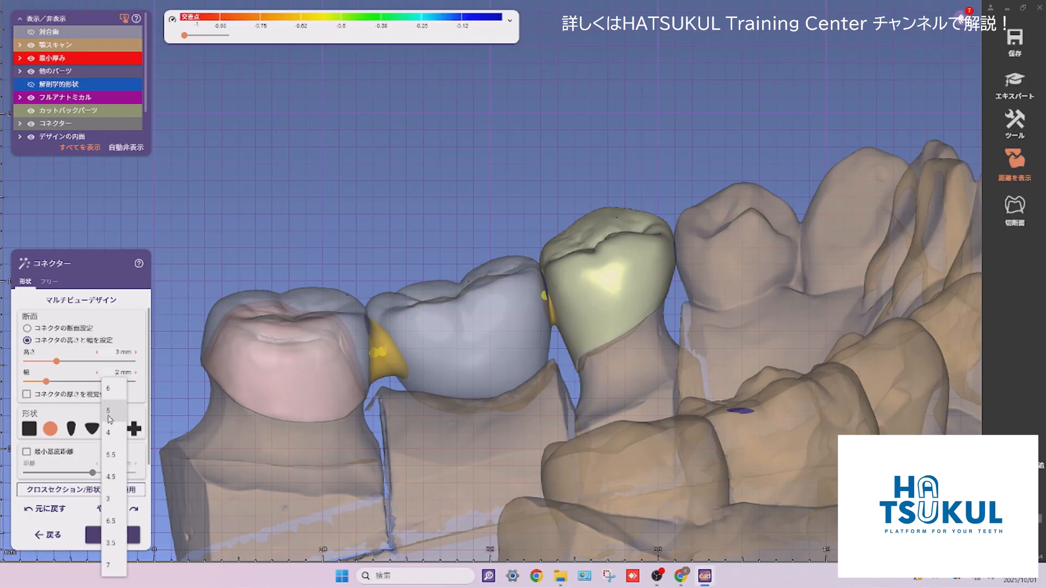
pyautogui.click(135, 494)
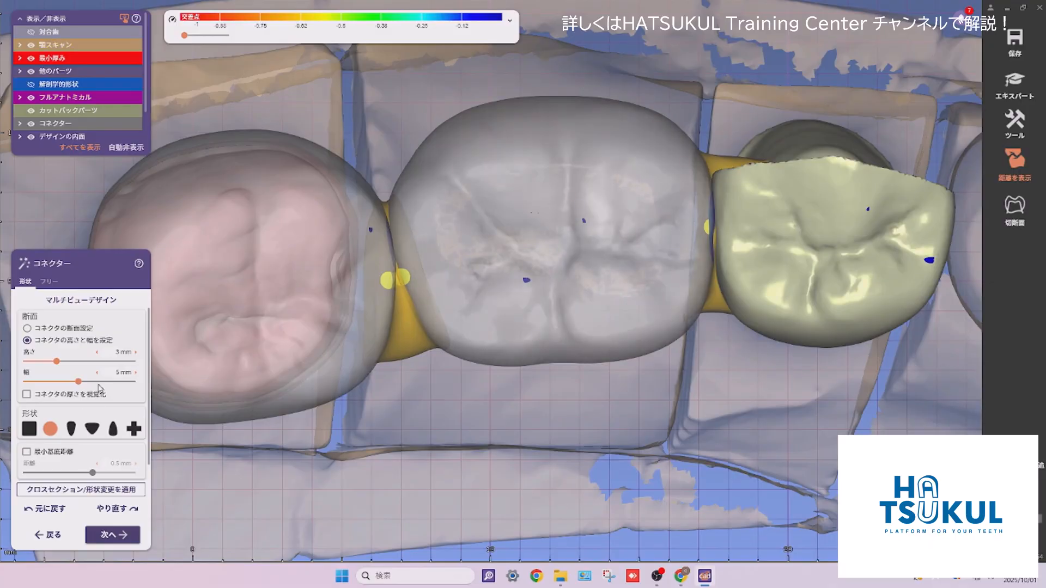
pyautogui.click(127, 490)
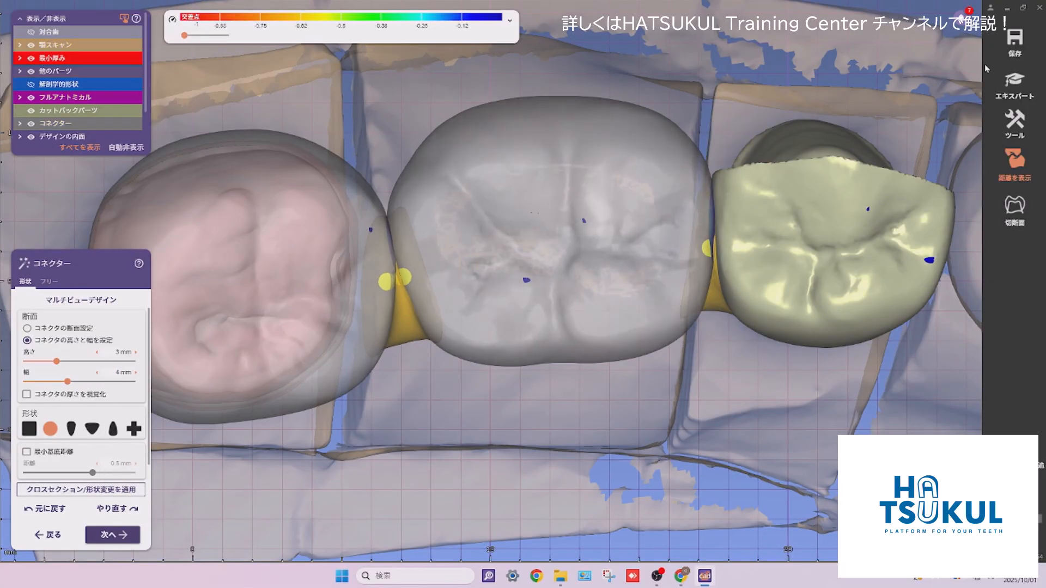
# Edit the 37-36 connector in expert mode, trying a width of 6 mm and then 5.5 mm
pyautogui.click(1014, 86)
pyautogui.rightClick(400, 326)
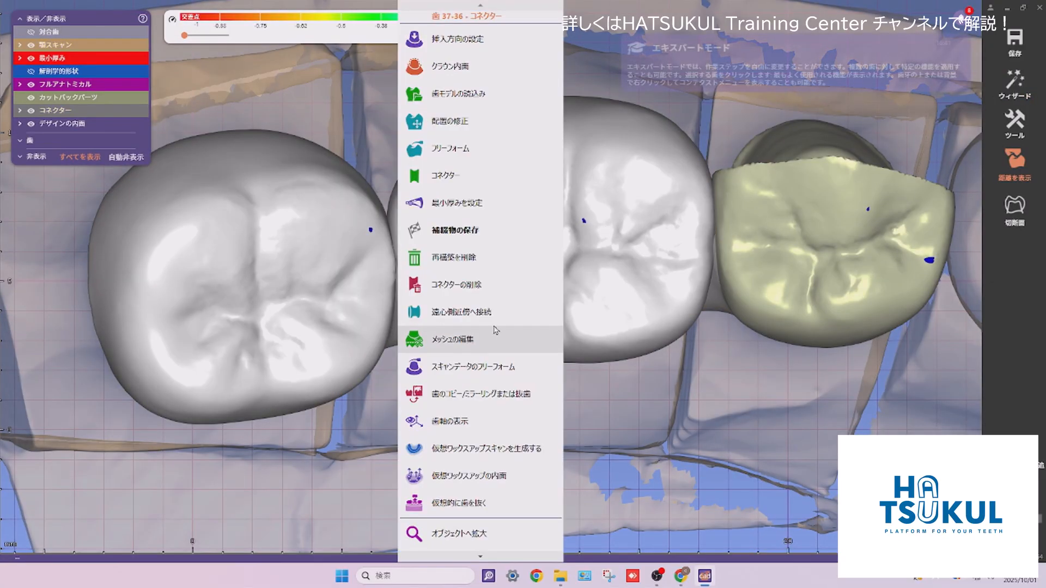
pyautogui.click(488, 181)
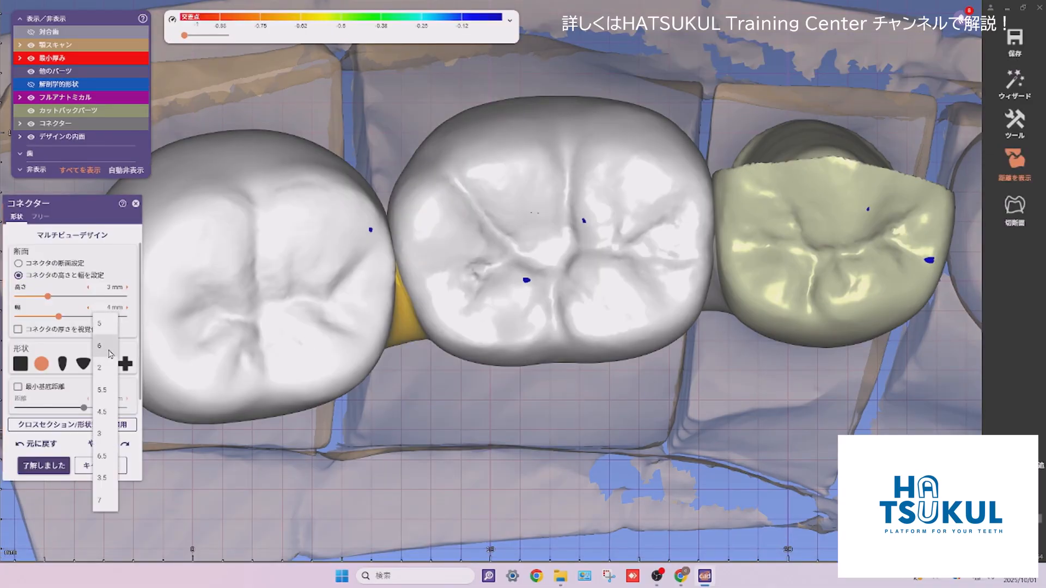
pyautogui.click(120, 423)
pyautogui.moveTo(505, 396); pyautogui.dragTo(512, 374, button='right')
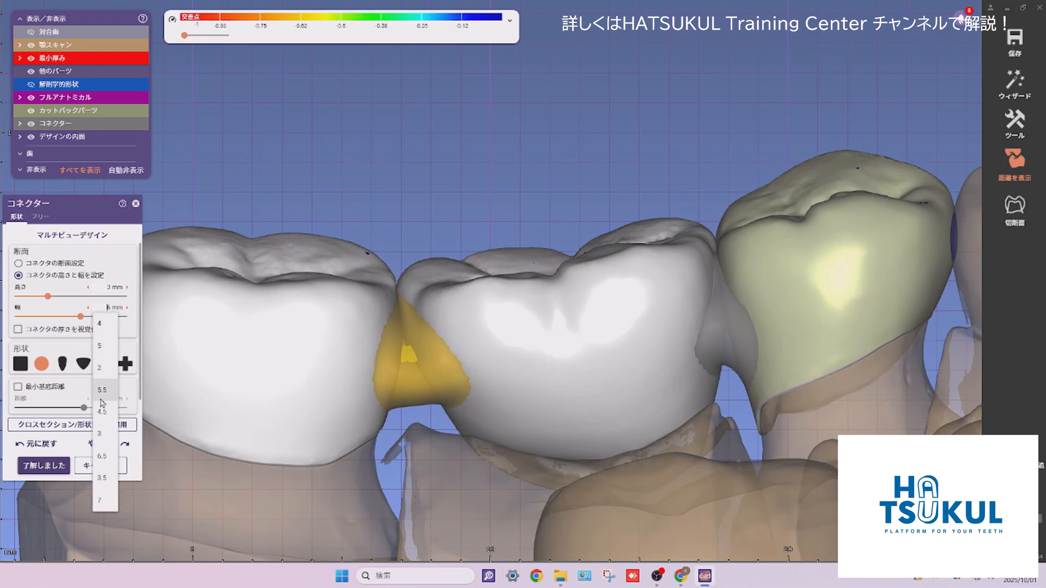
pyautogui.click(102, 390)
pyautogui.moveTo(586, 336); pyautogui.dragTo(587, 345, button='right')
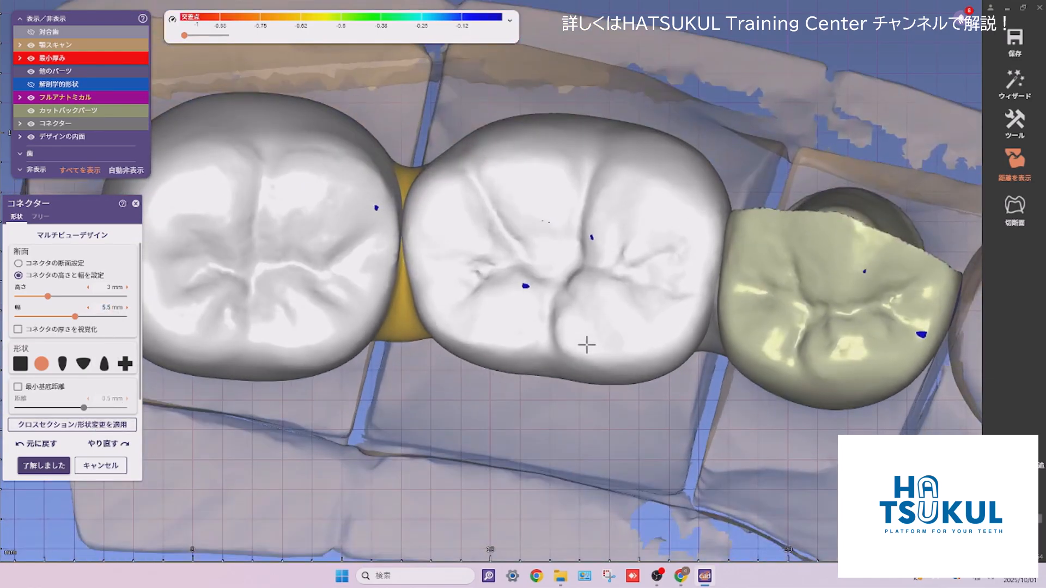
# Set the 37-36 connector width to 5 mm, merge the bridge, and finish the design with a screenshot saved in the project directory
pyautogui.click(105, 309)
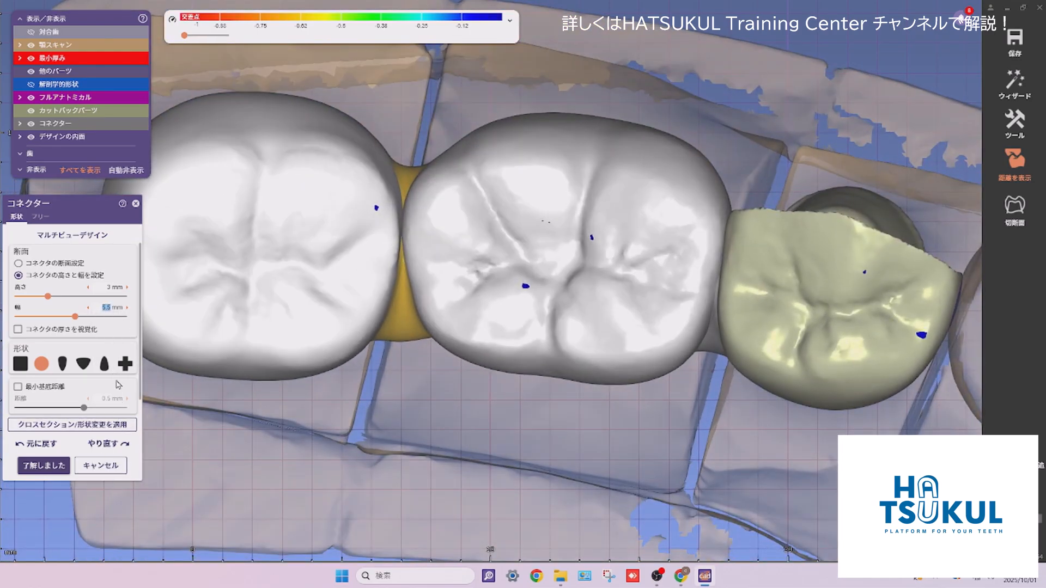
pyautogui.write('5')
pyautogui.moveTo(409, 316); pyautogui.dragTo(462, 290, button='right')
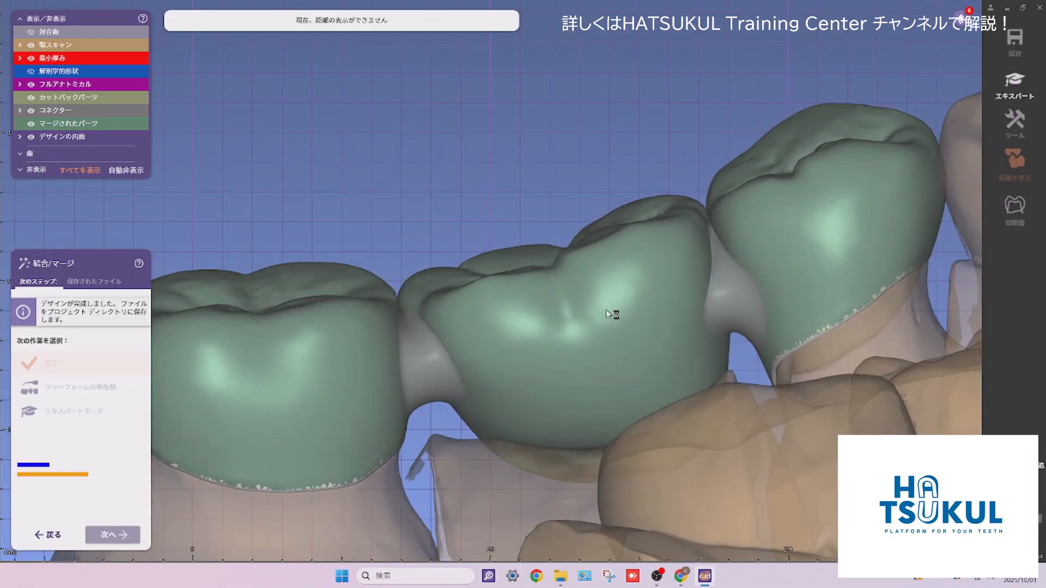
pyautogui.click(116, 538)
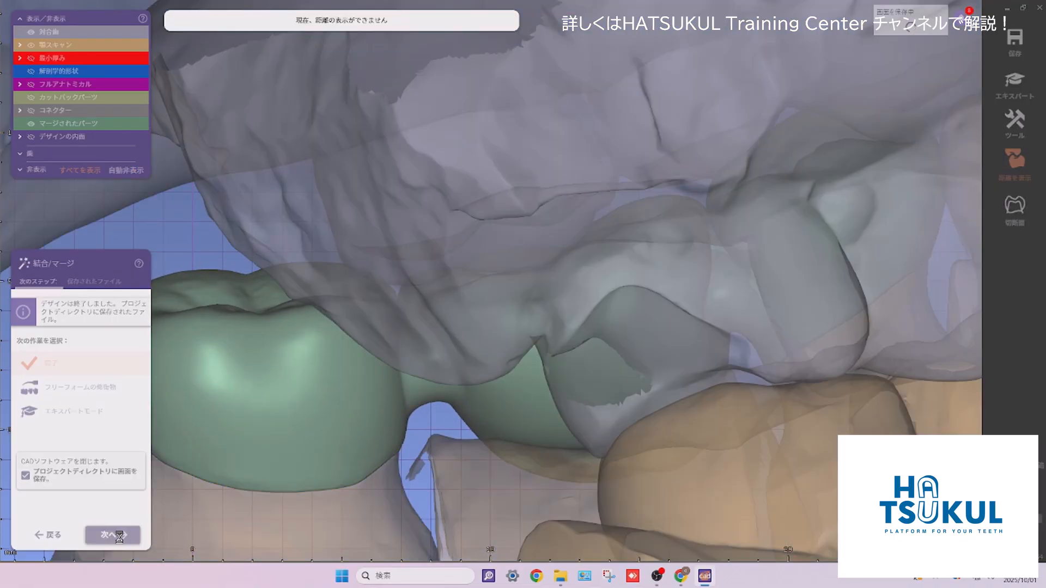